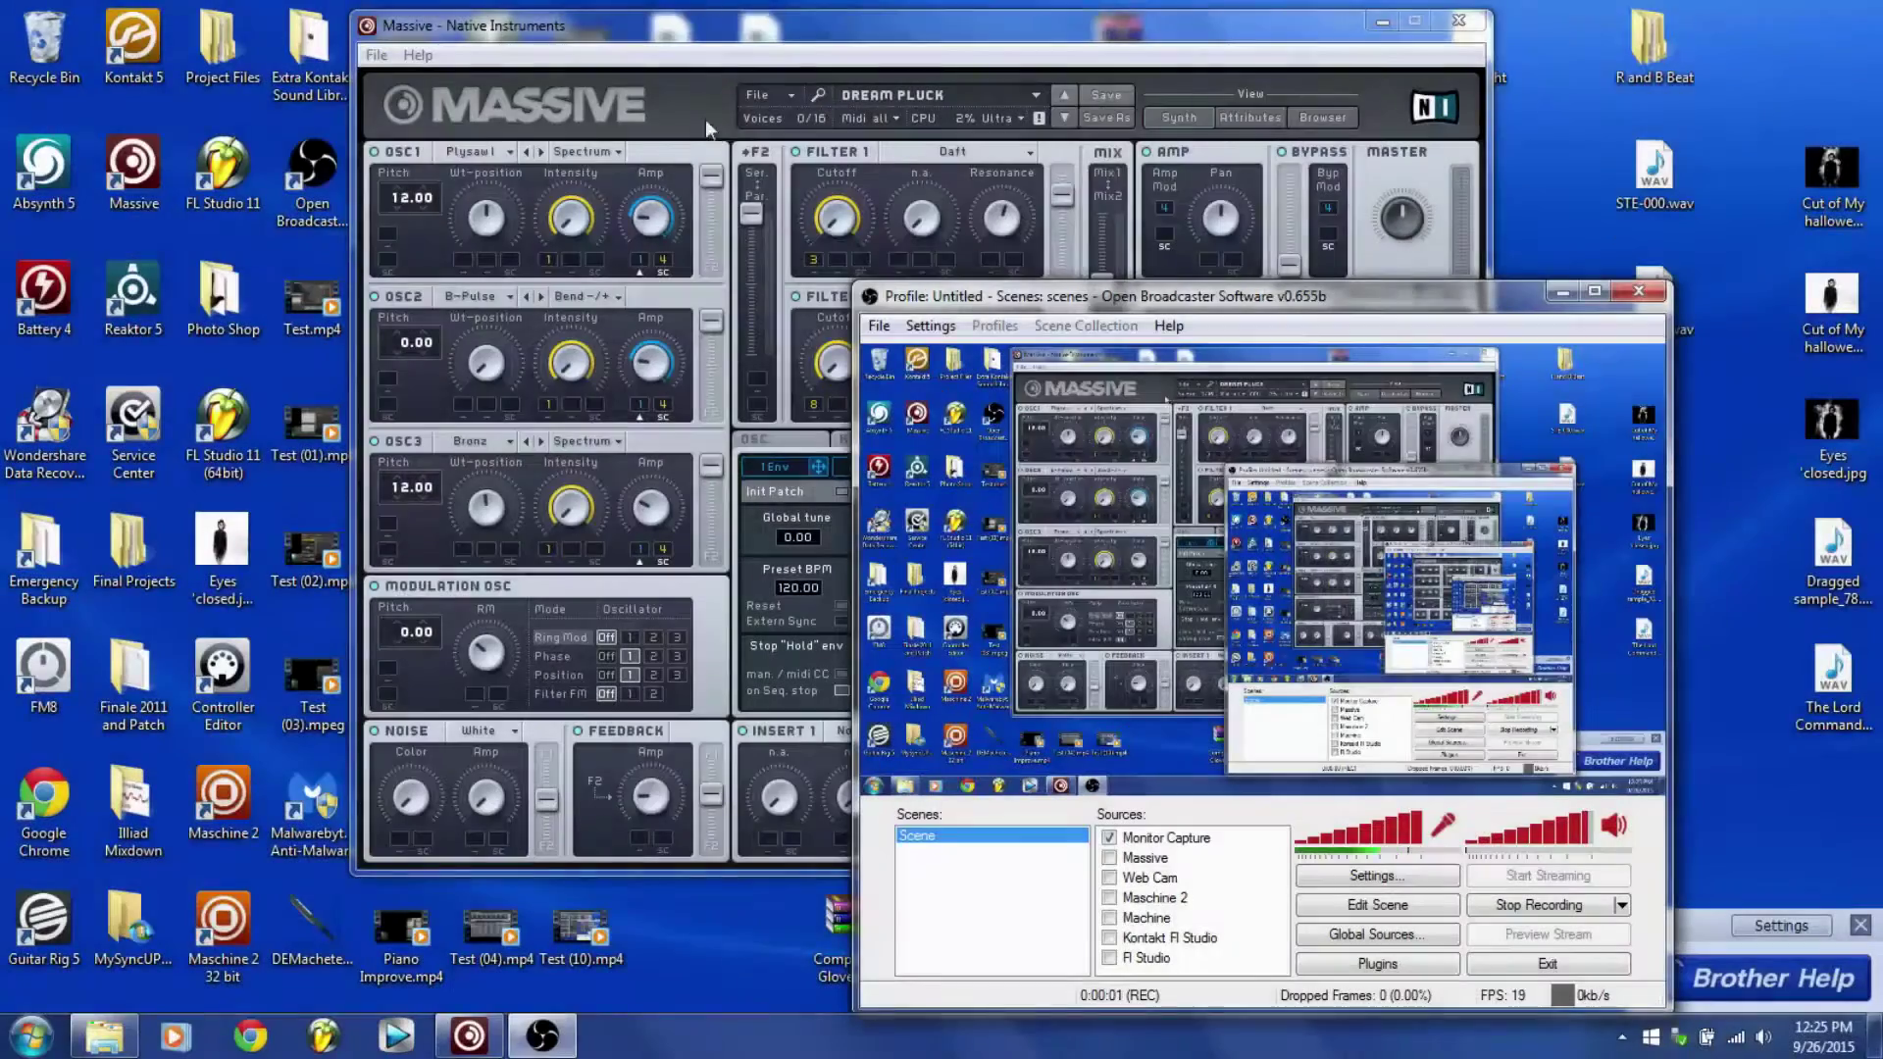
Bring Massive to the front and show the Dream Pluck sound's attributes and macro controls.
{"action": "left_click", "coordinate": [687, 41]}
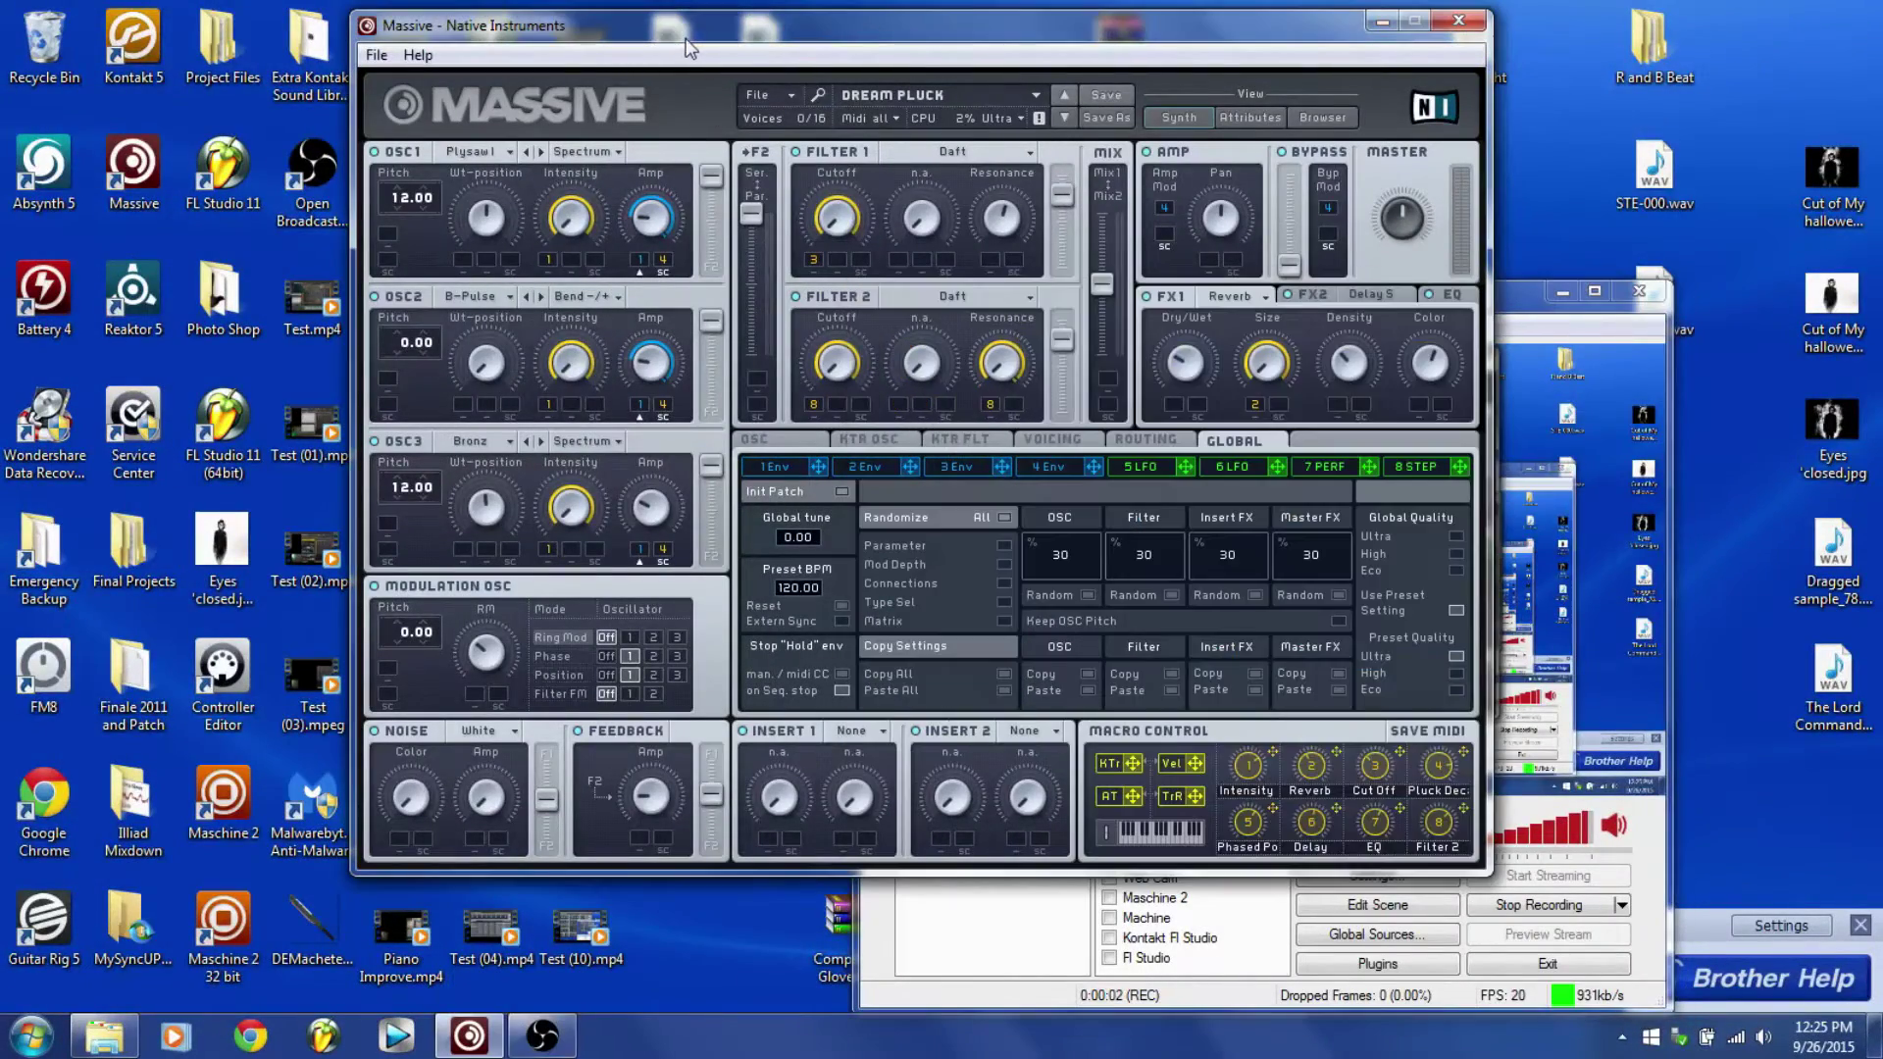
{"action": "left_click", "coordinate": [1251, 118]}
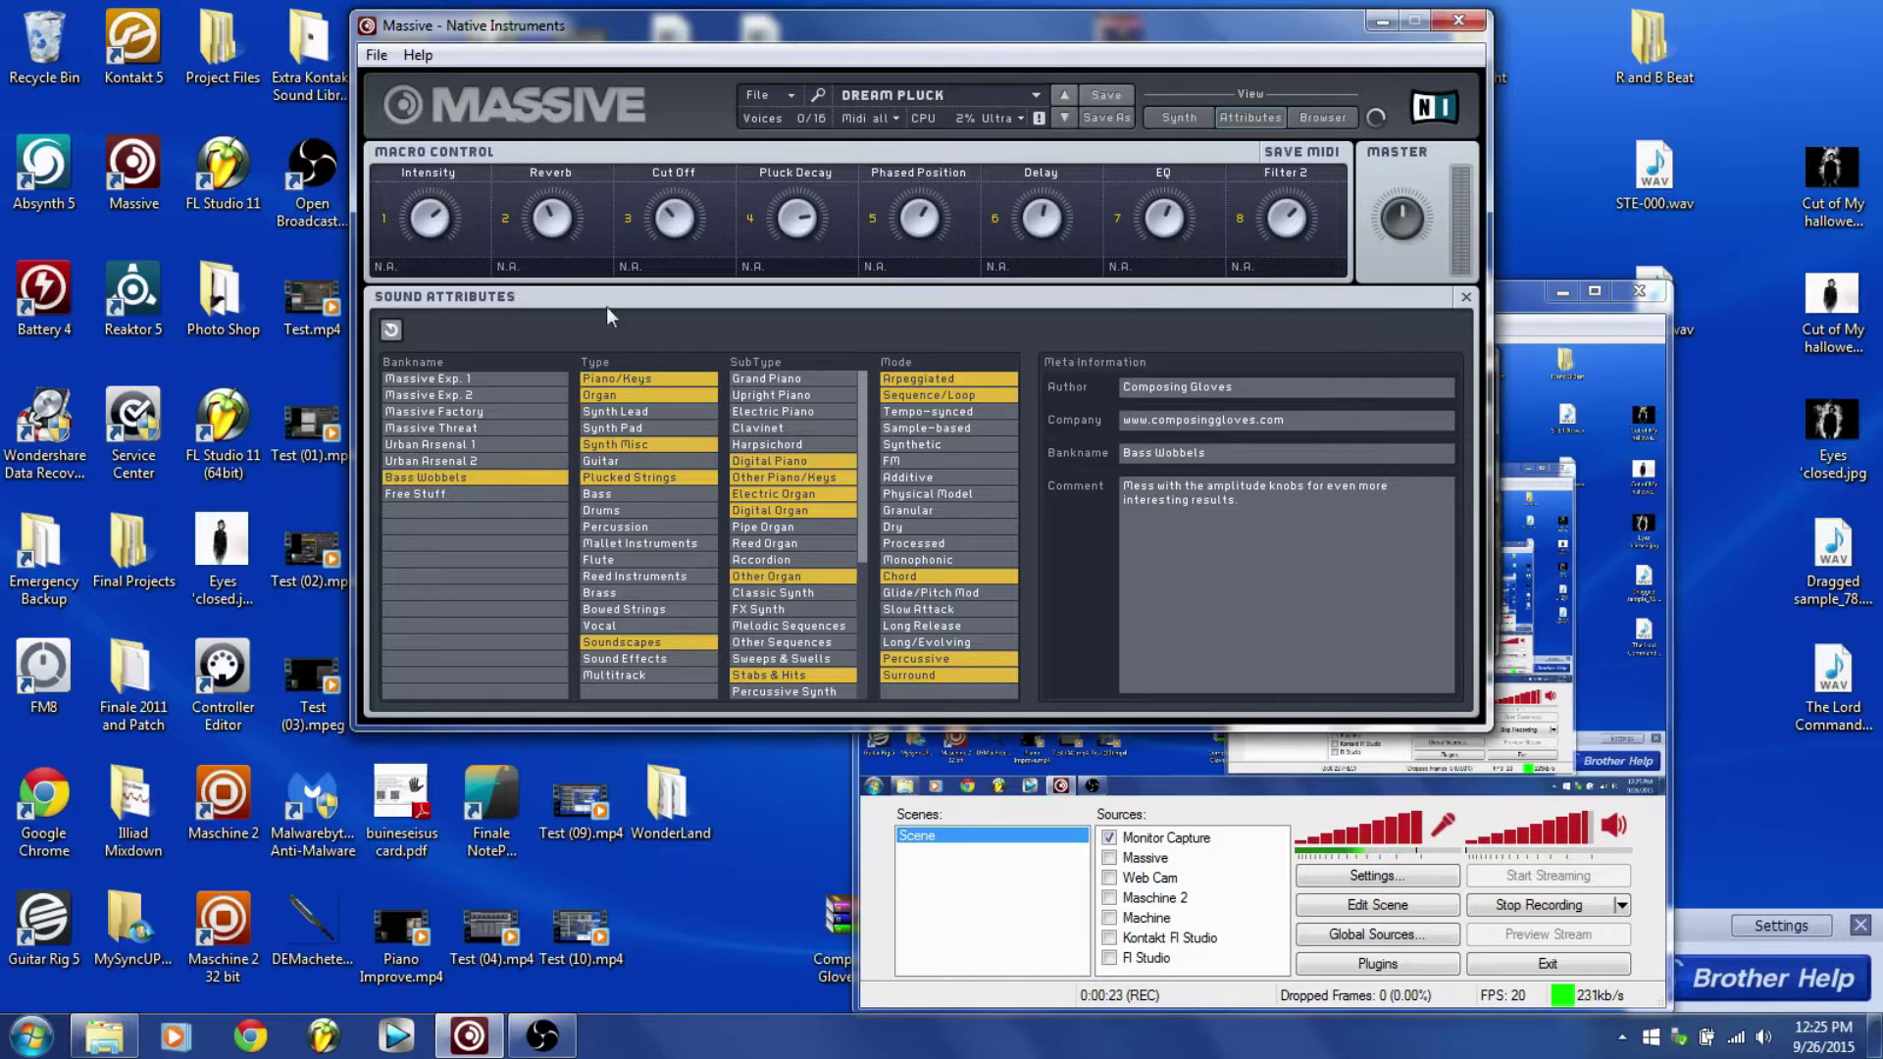
Browse presets, toggling between folder tree and attribute search, then reshow Dream Pluck's attributes.
{"action": "left_click", "coordinate": [1322, 117]}
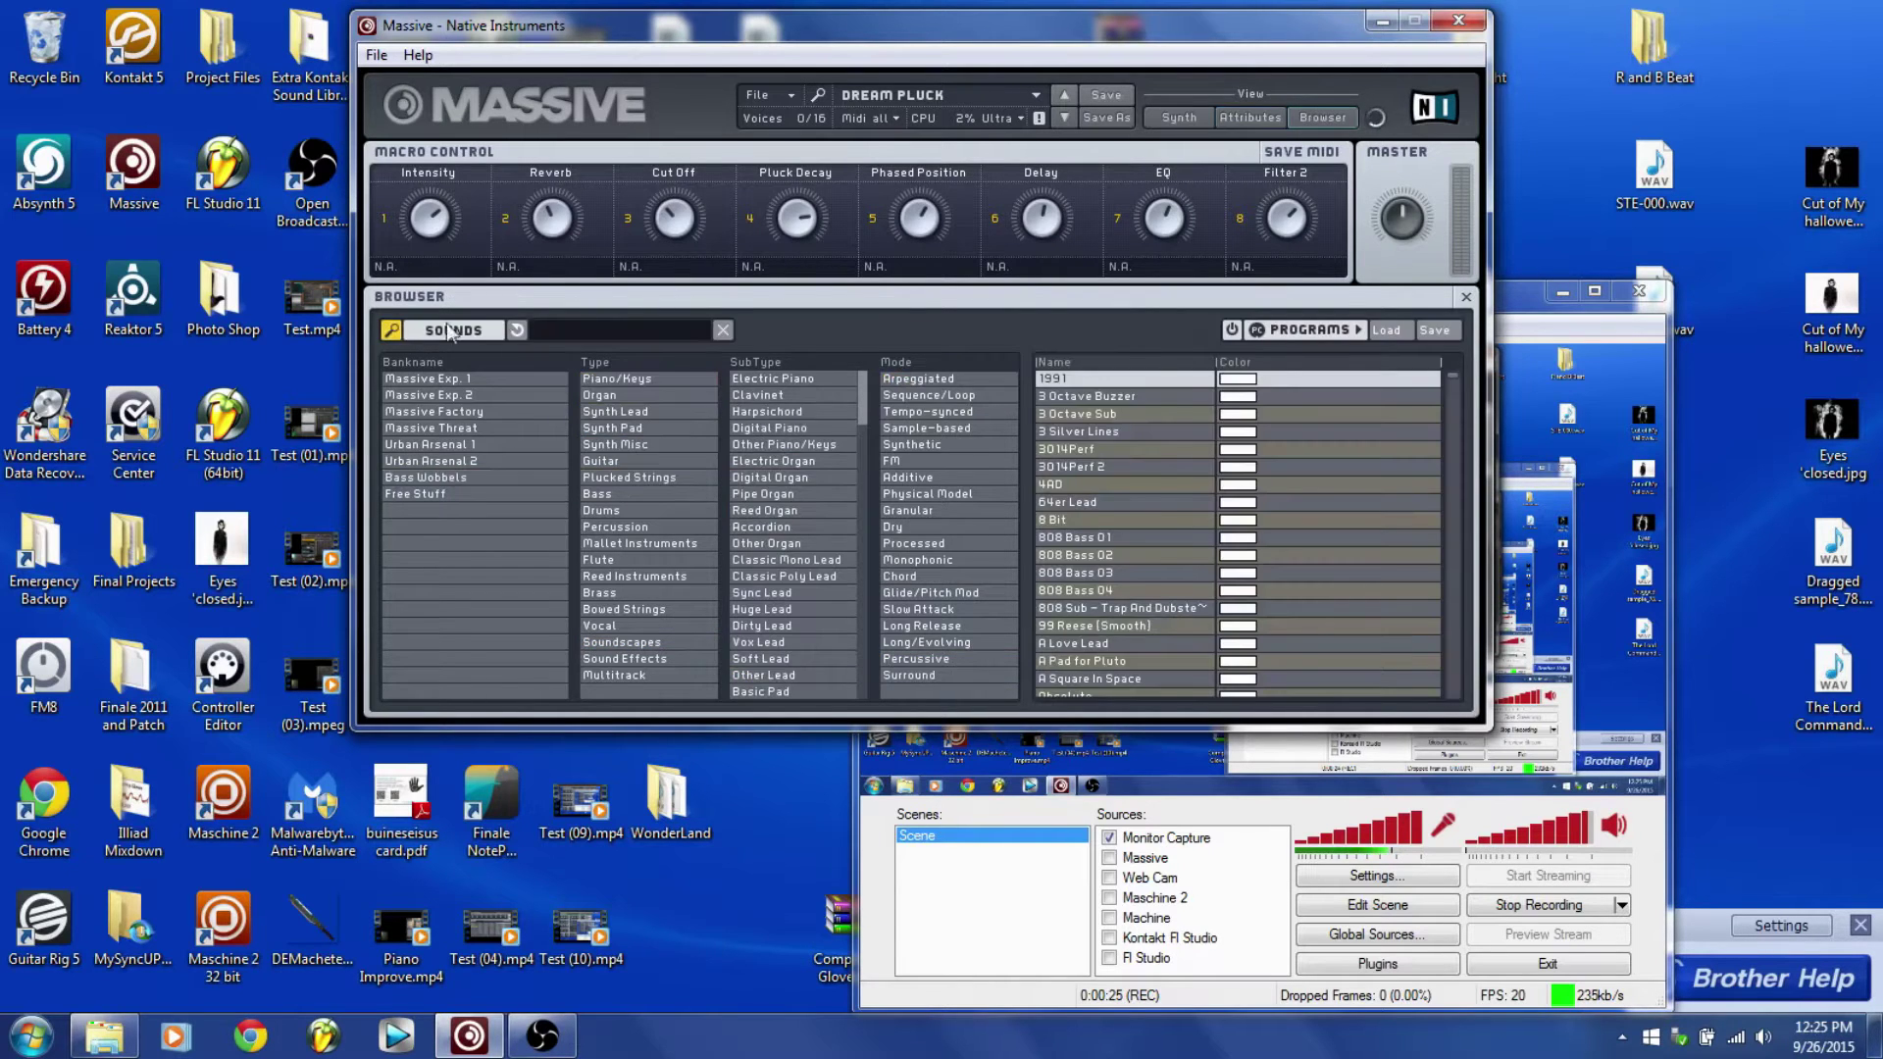
{"action": "left_click", "coordinate": [392, 329]}
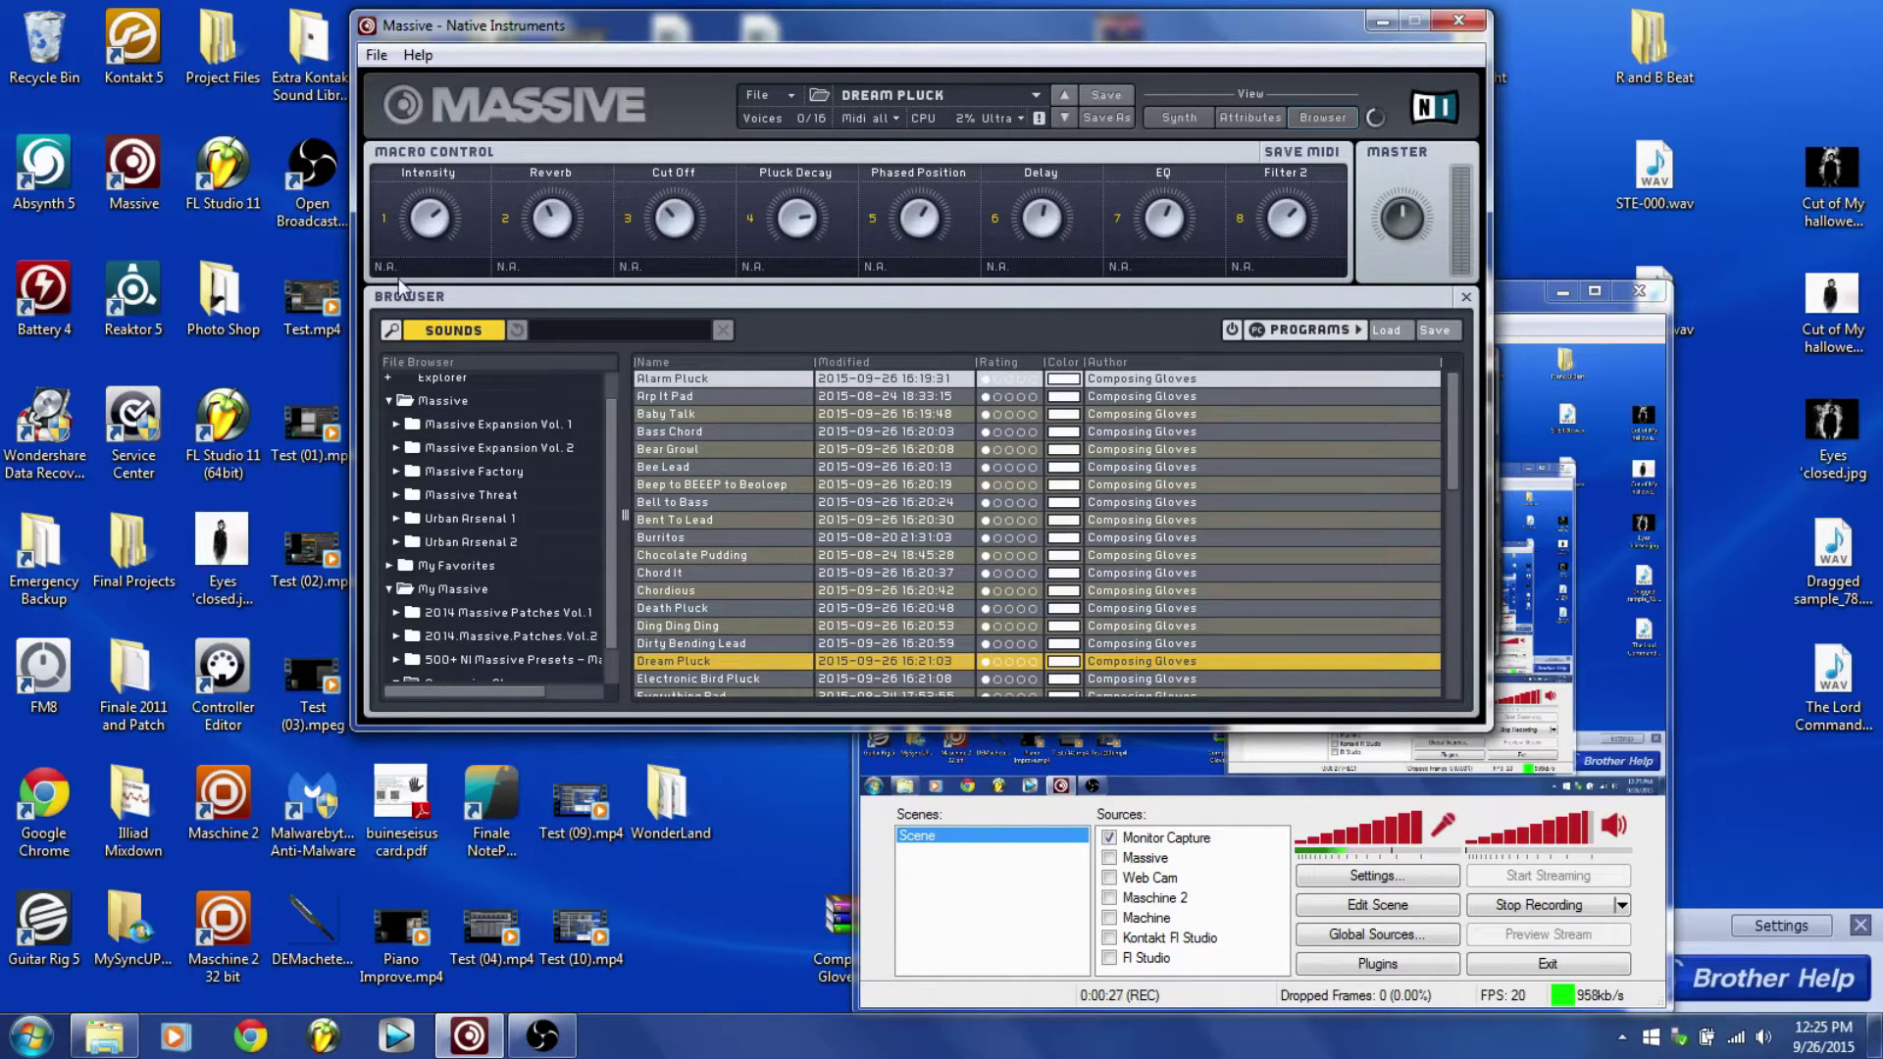
{"action": "left_click", "coordinate": [391, 331]}
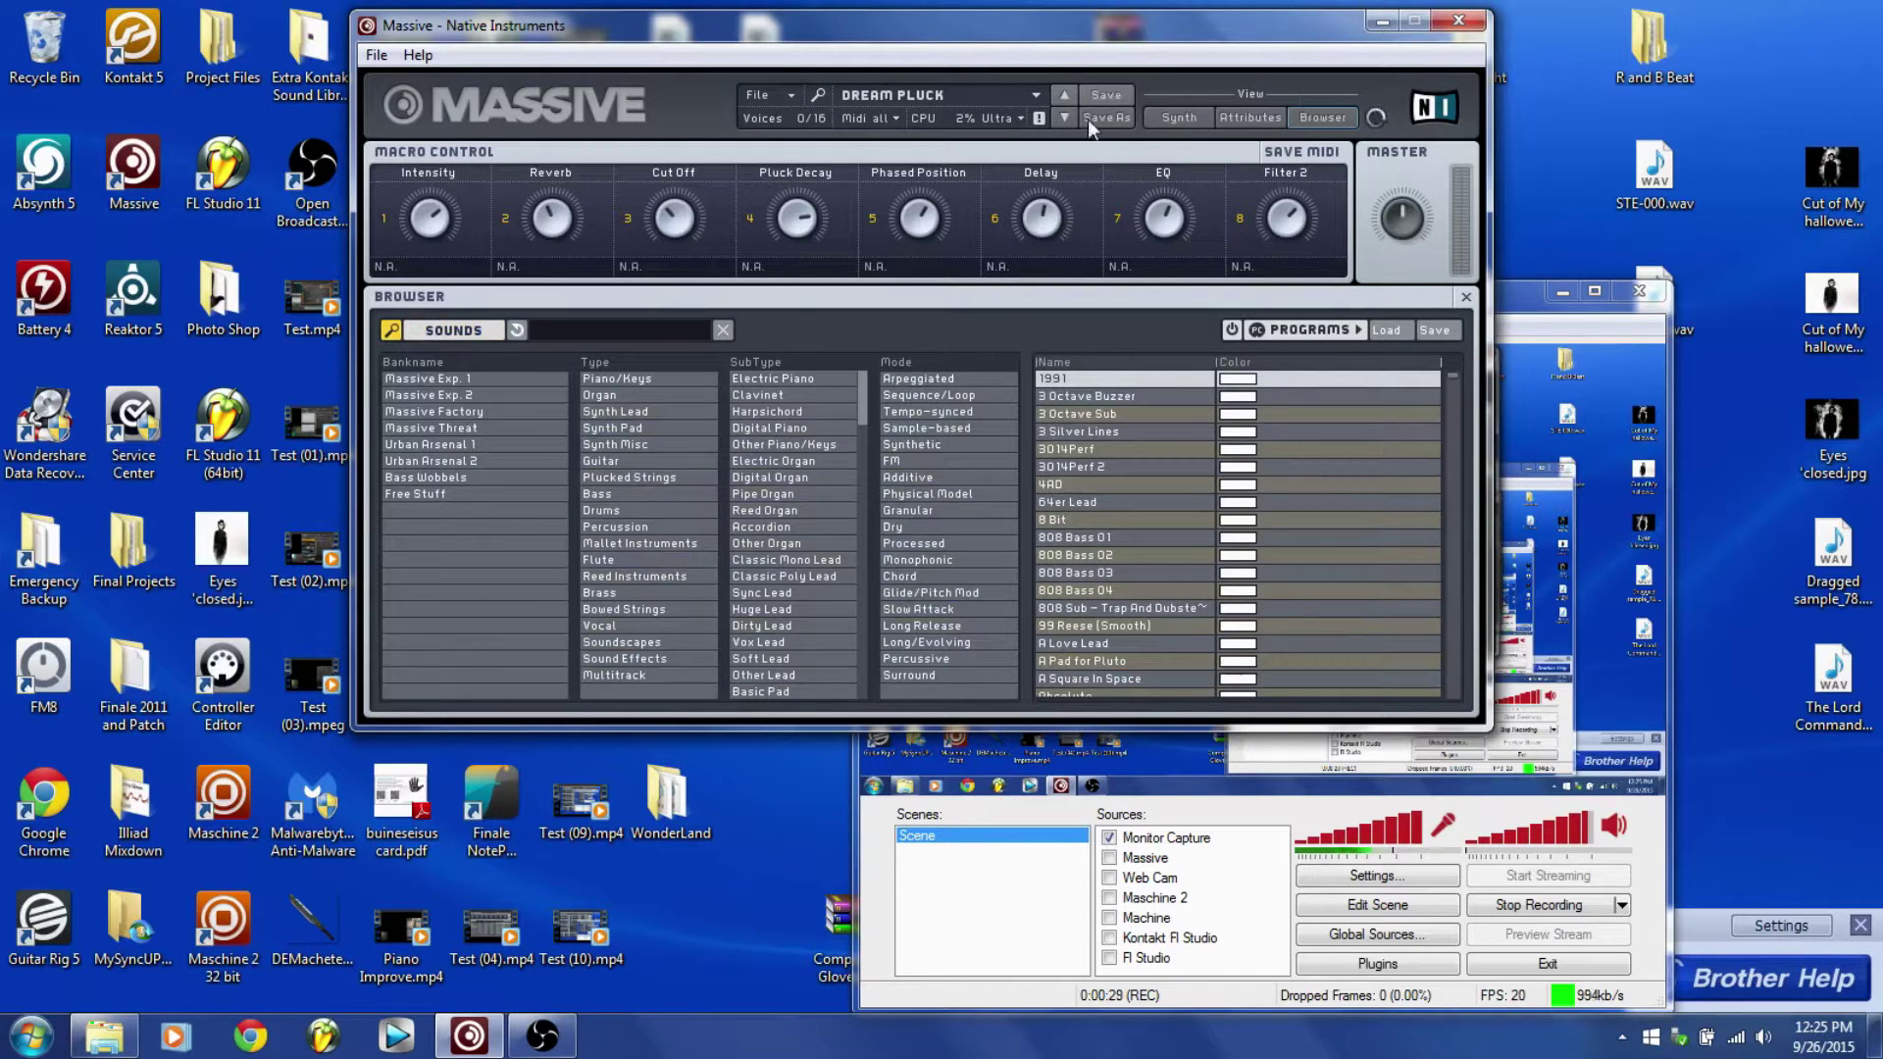
{"action": "left_click", "coordinate": [1257, 119]}
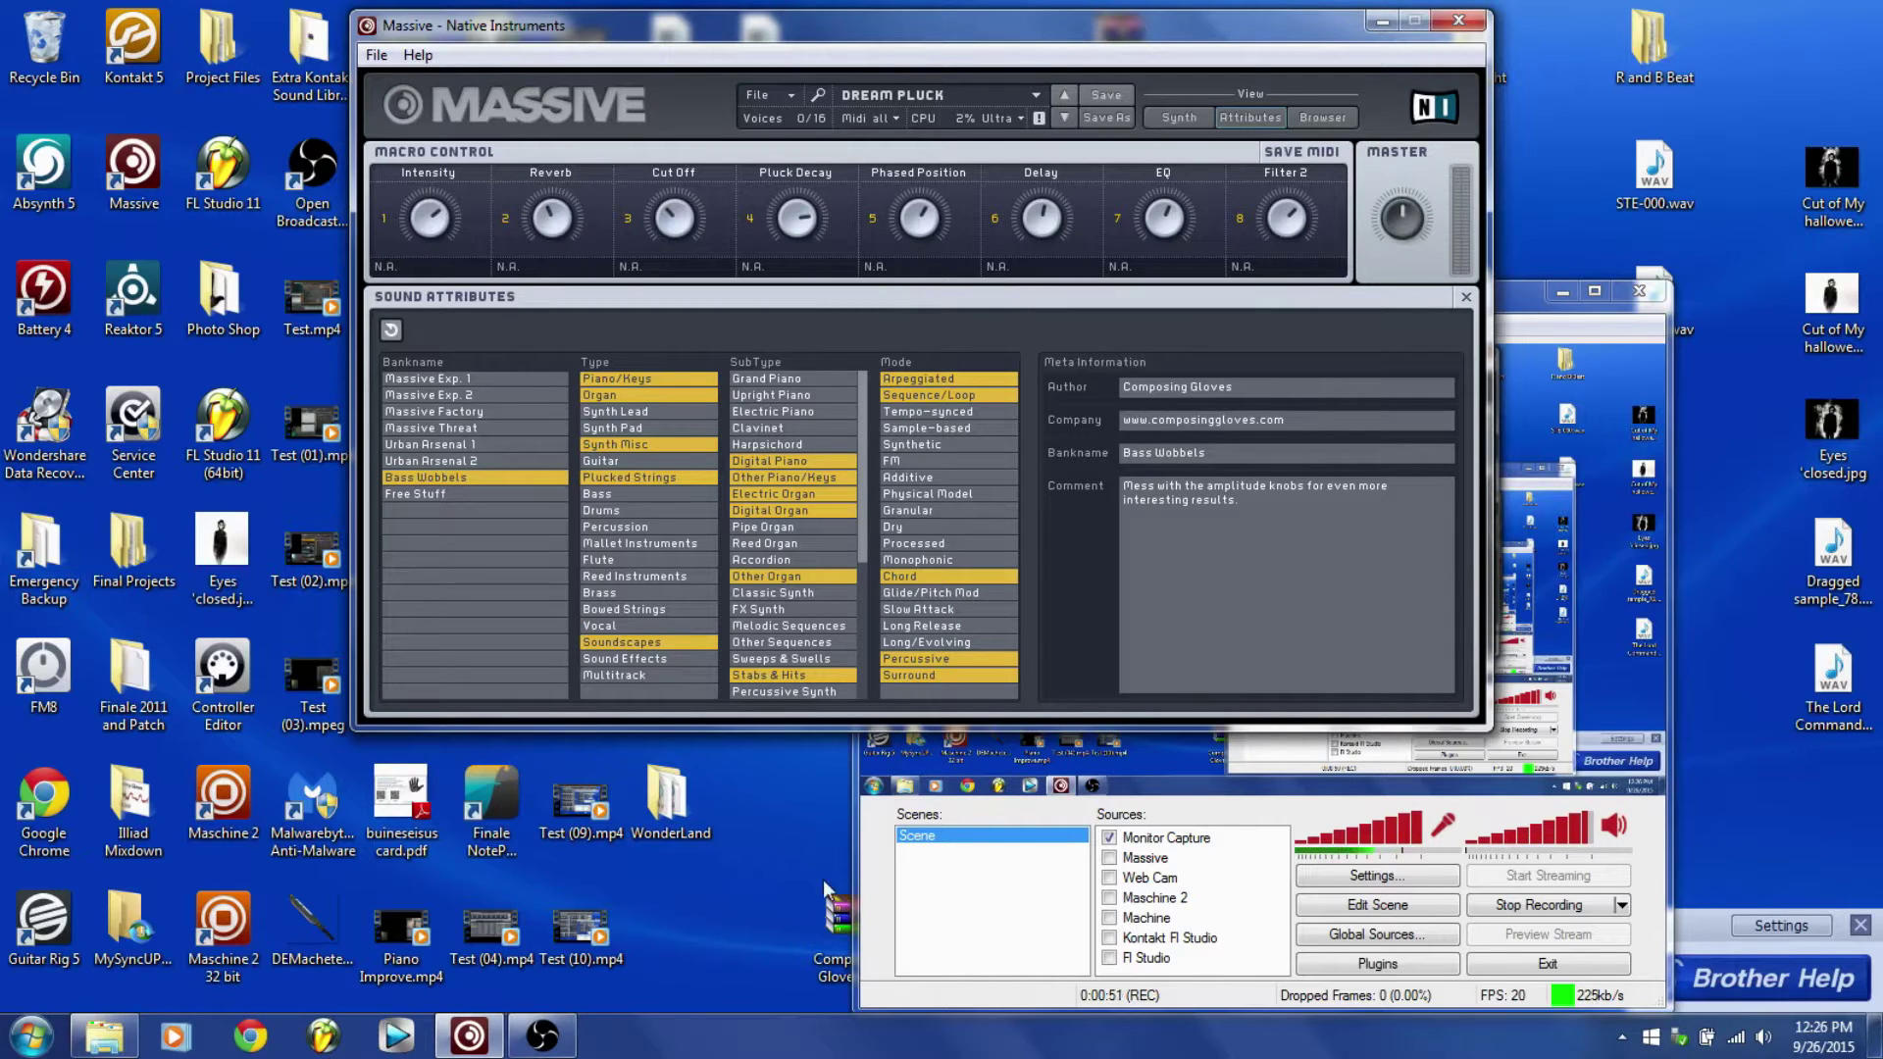
Open Composing Gloves.zip in WinRAR, select its Composing Gloves folder, and dismiss the licence reminder.
{"action": "double_click", "coordinate": [832, 914]}
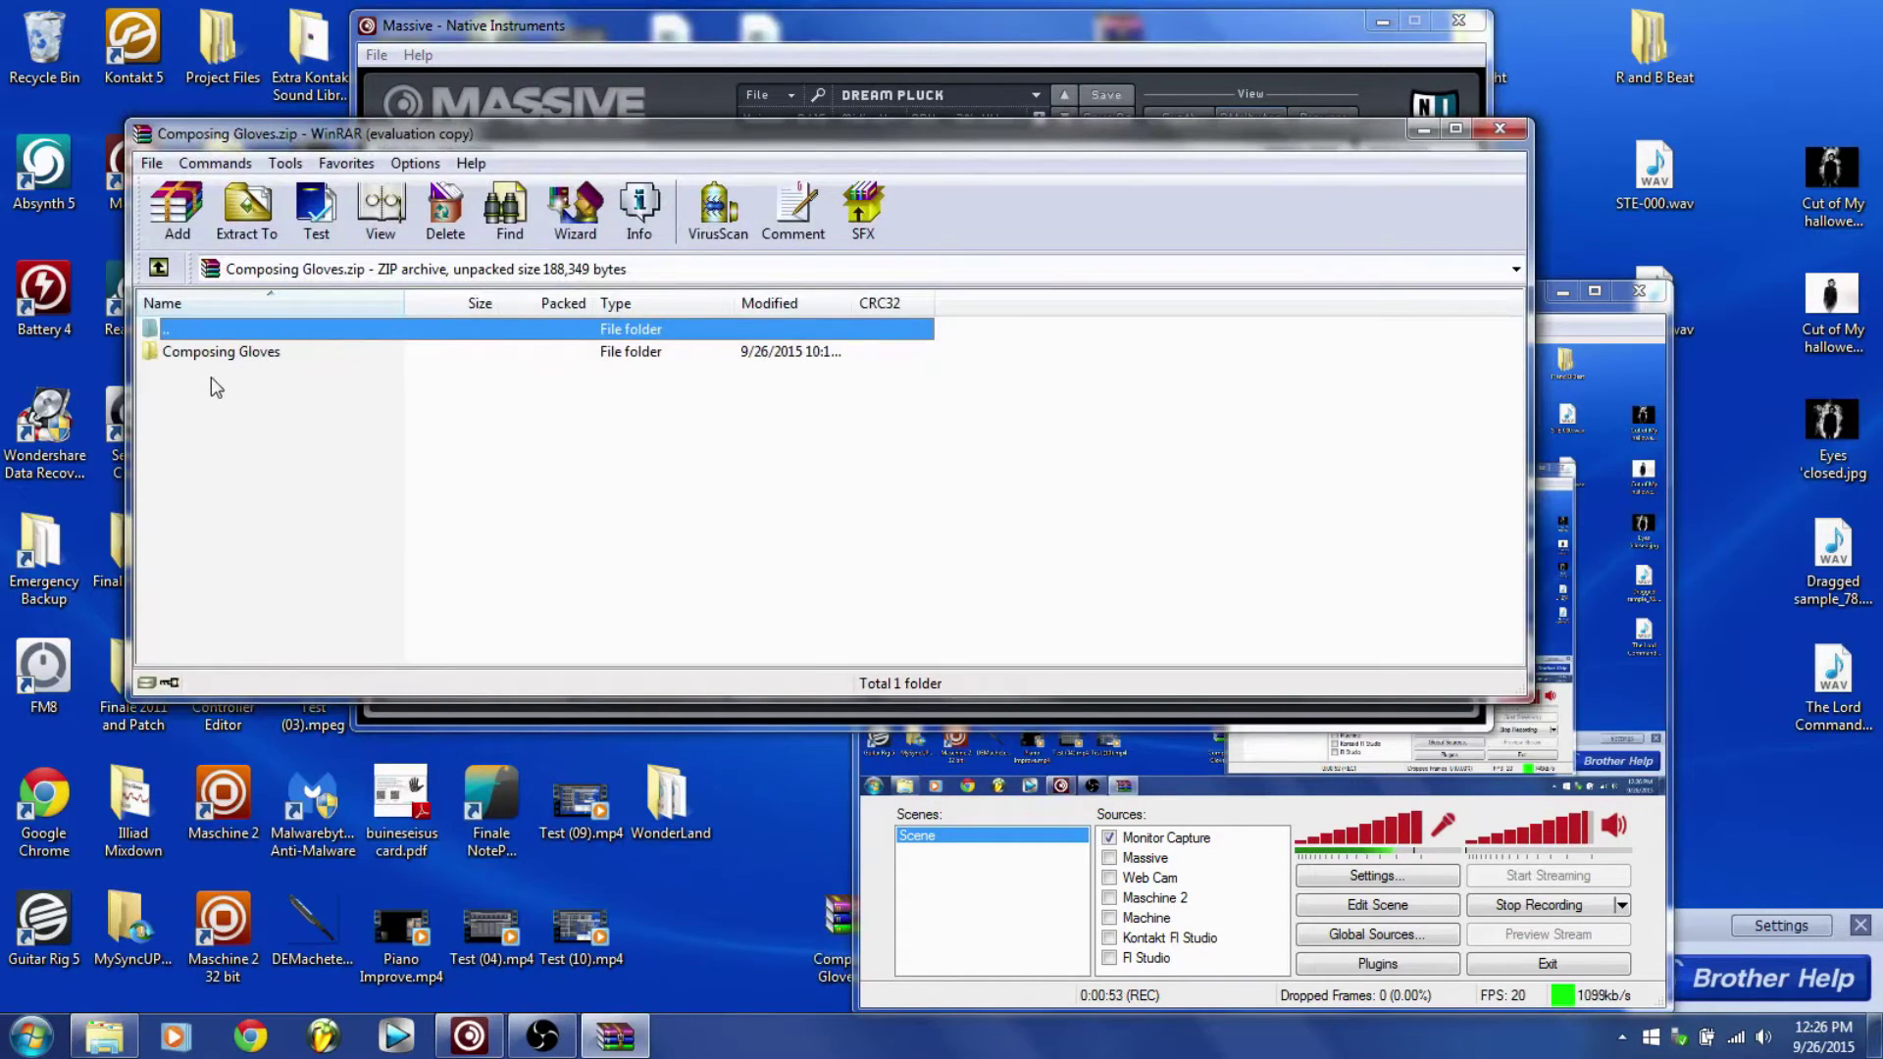
{"action": "left_click", "coordinate": [201, 353]}
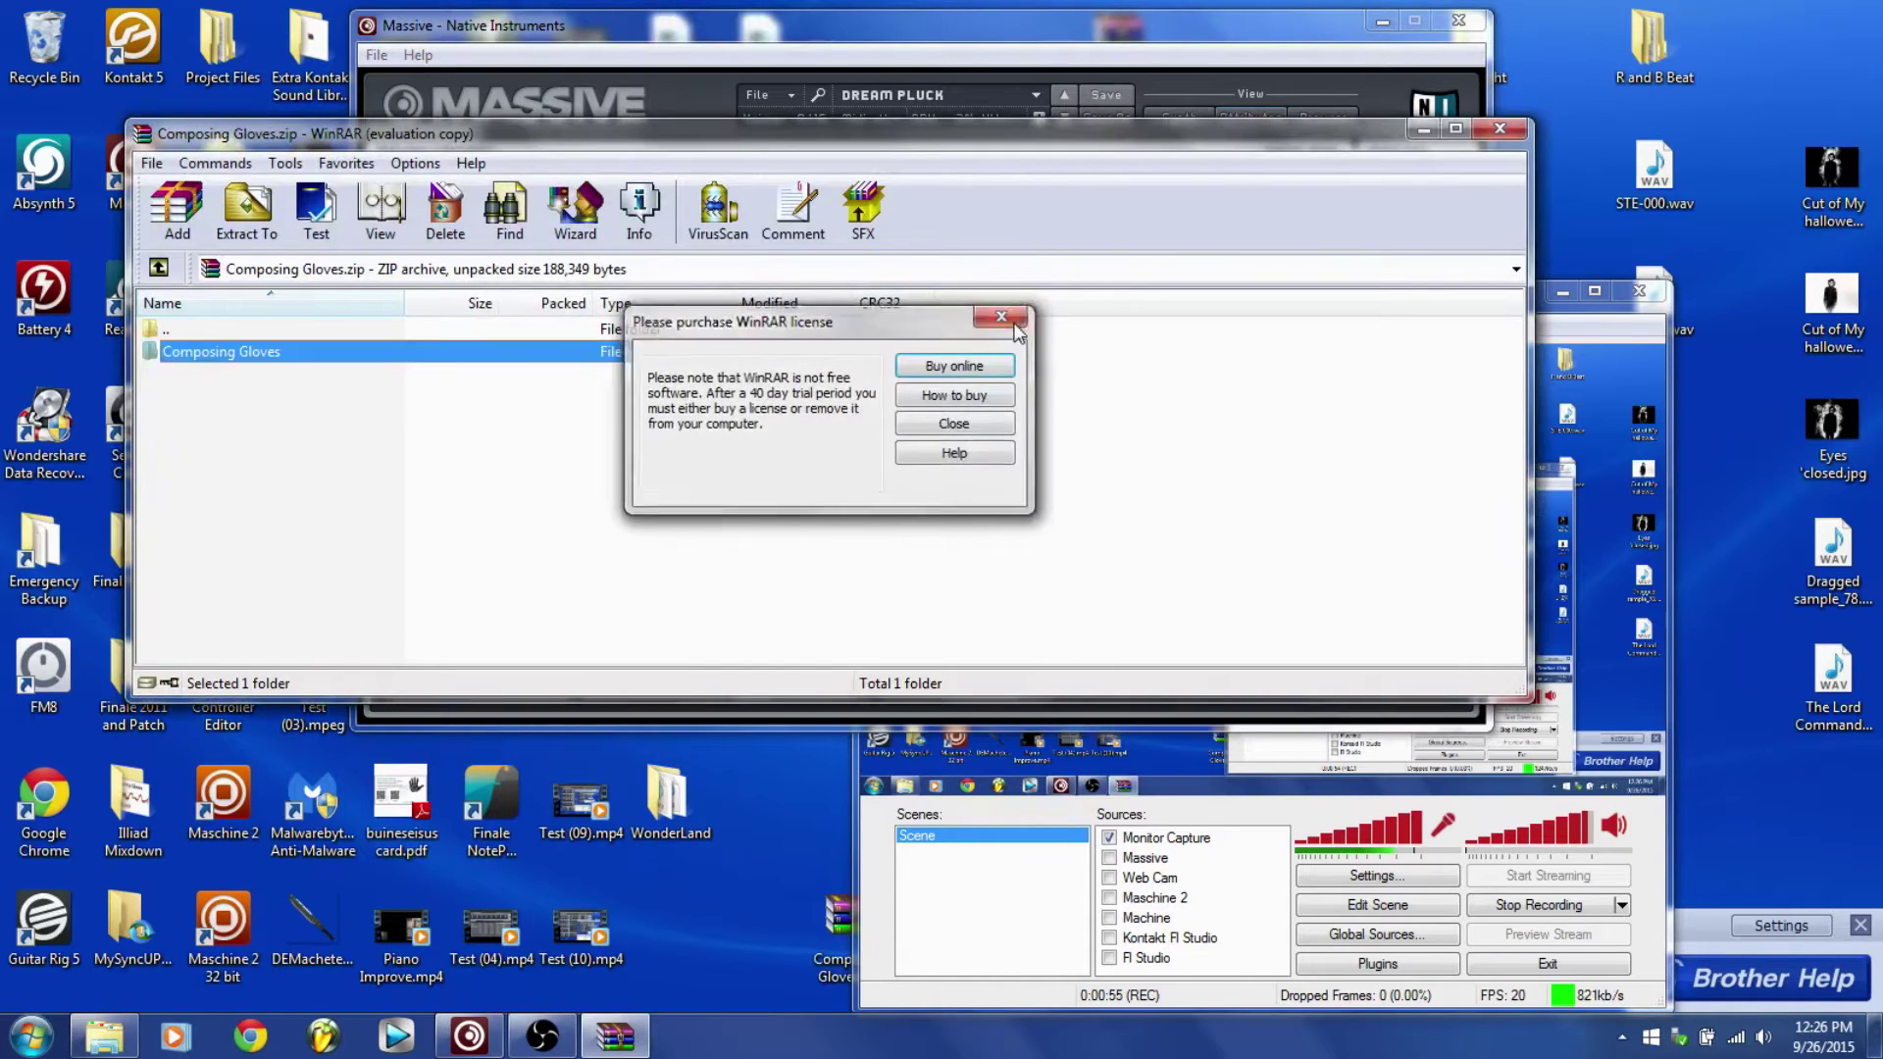
{"action": "left_click", "coordinate": [1020, 322]}
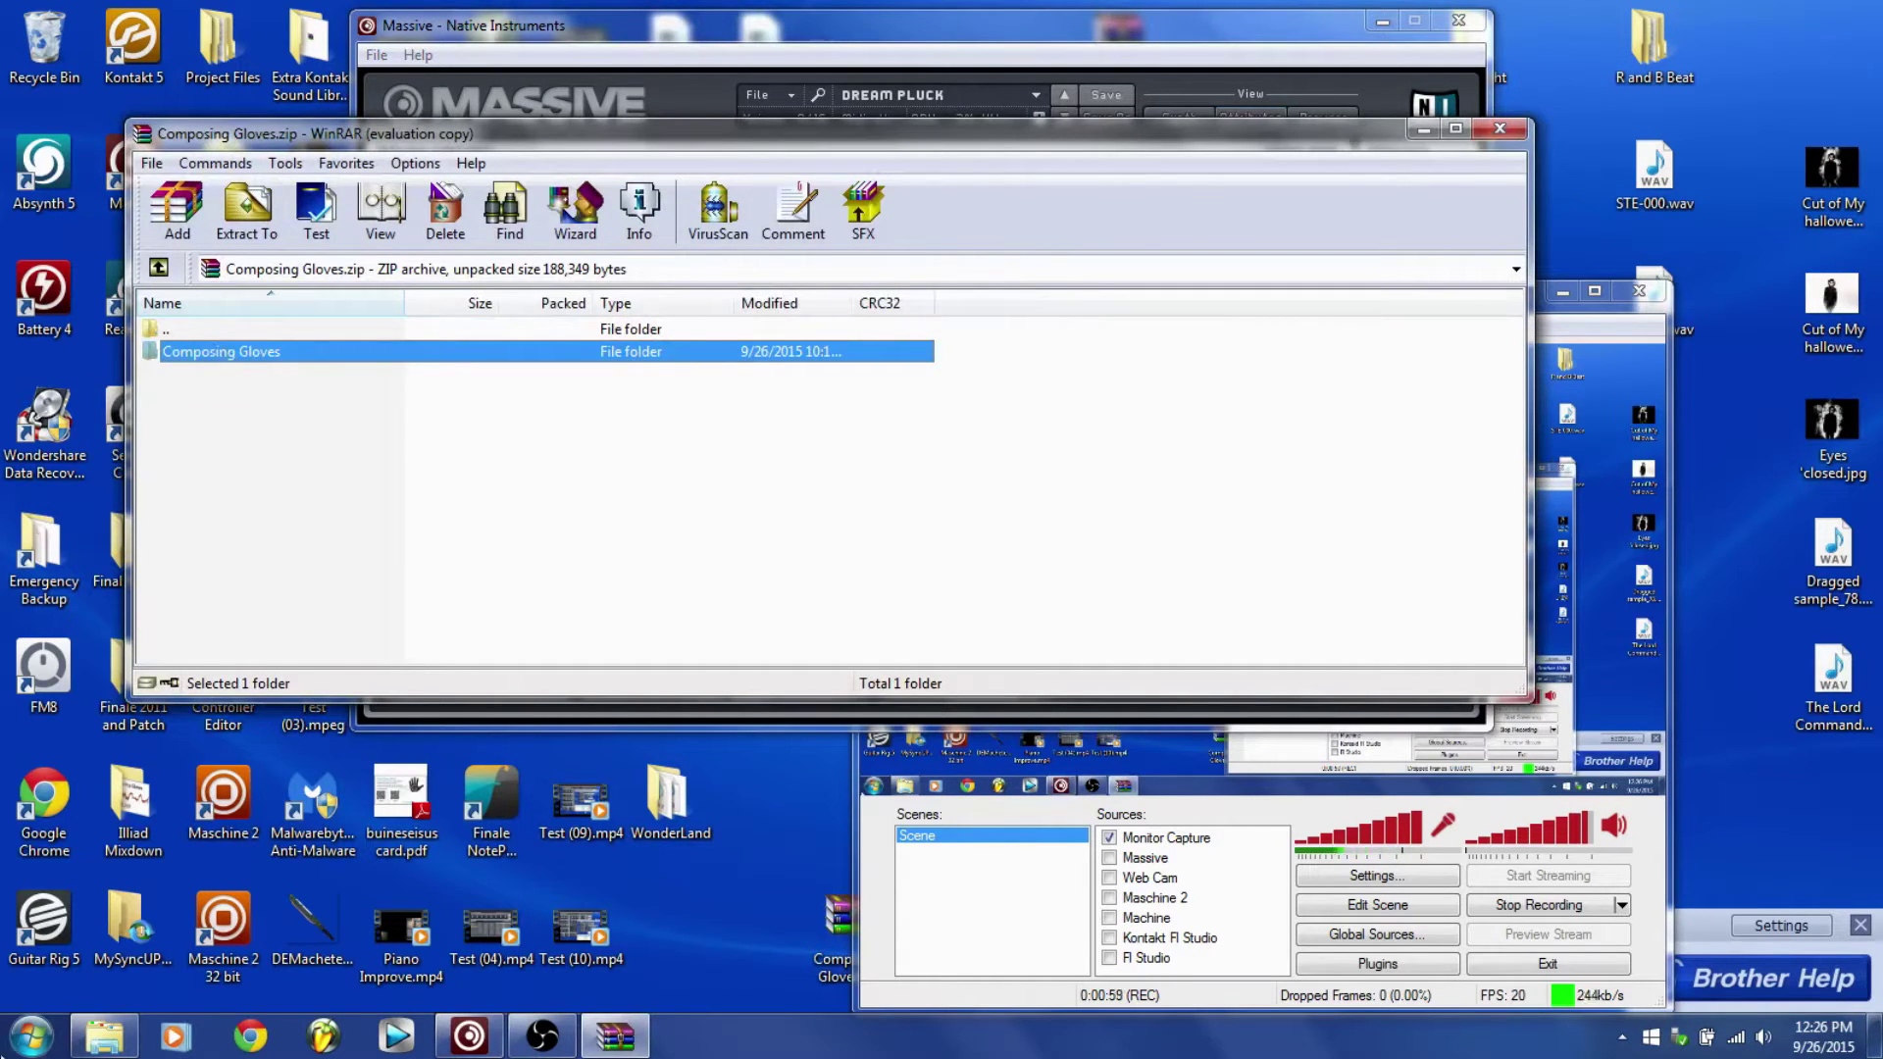
Open the Computer drives window from the Start menu, then return to Massive.
{"action": "left_click", "coordinate": [31, 1035]}
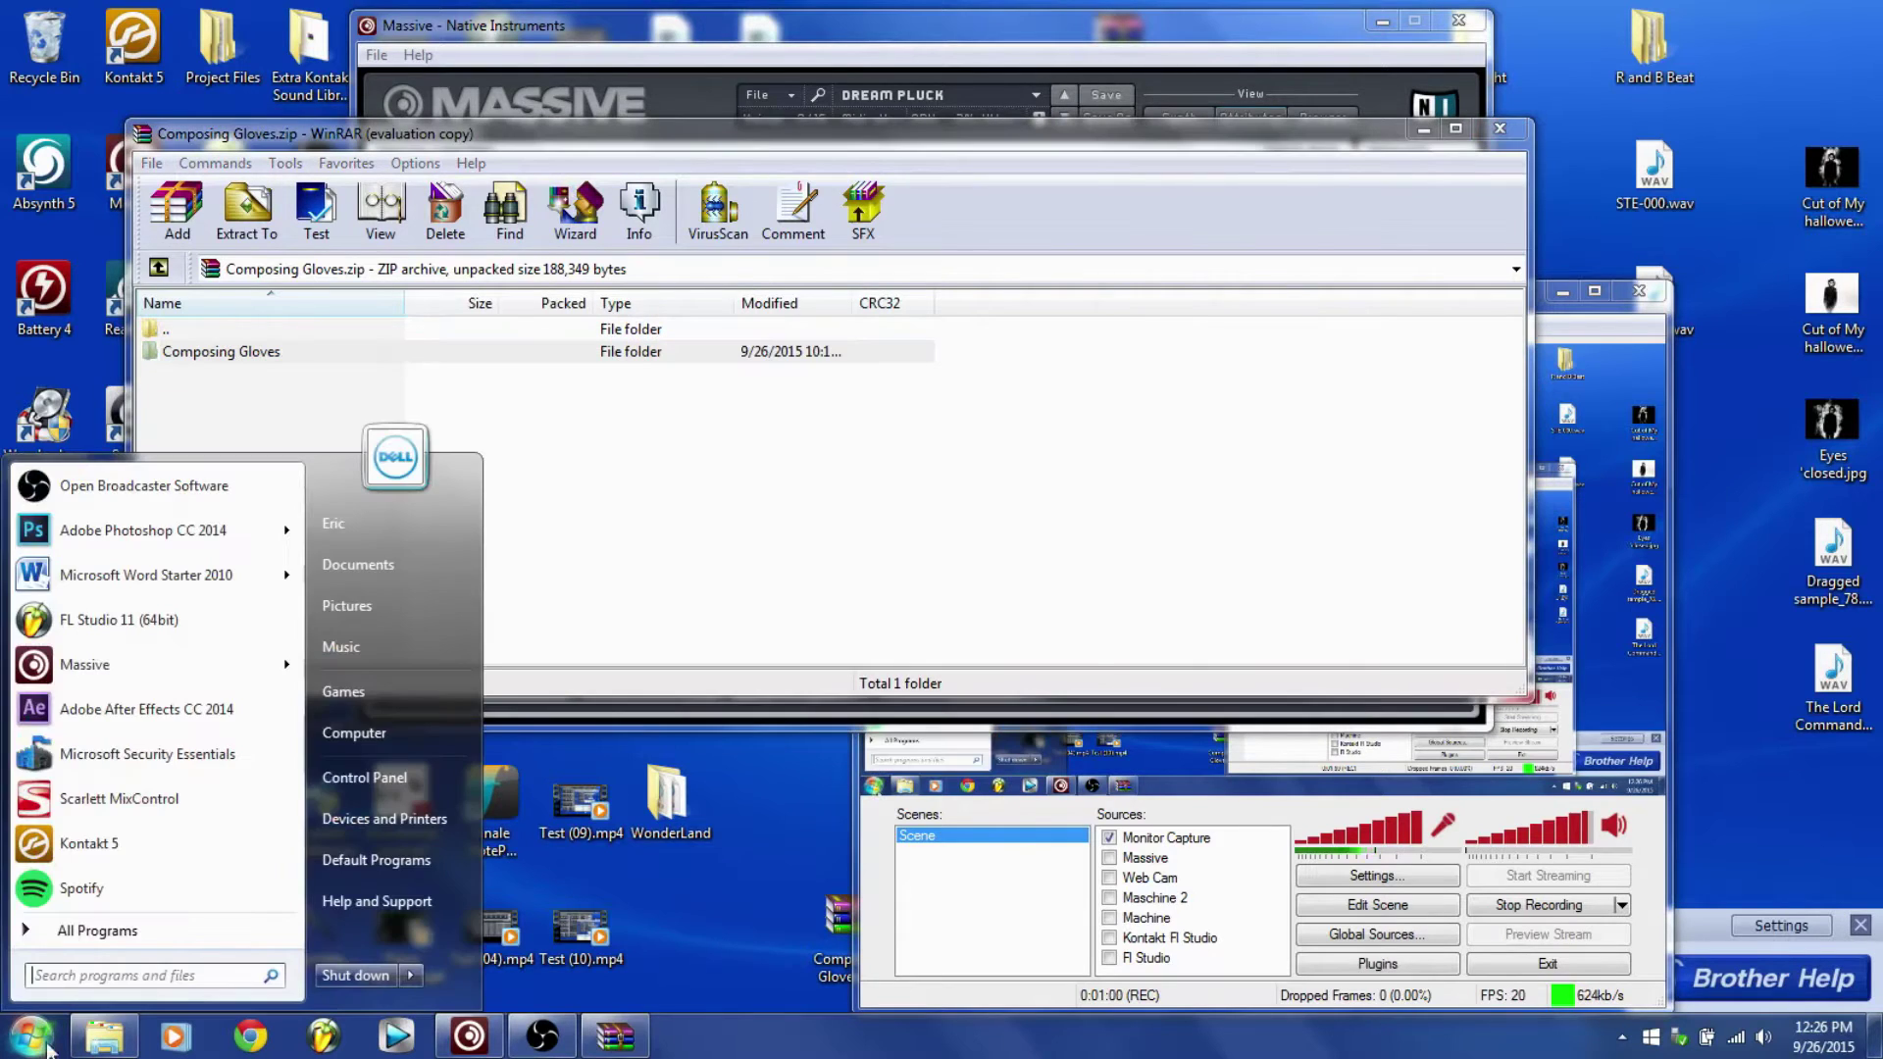
{"action": "left_click", "coordinate": [397, 736]}
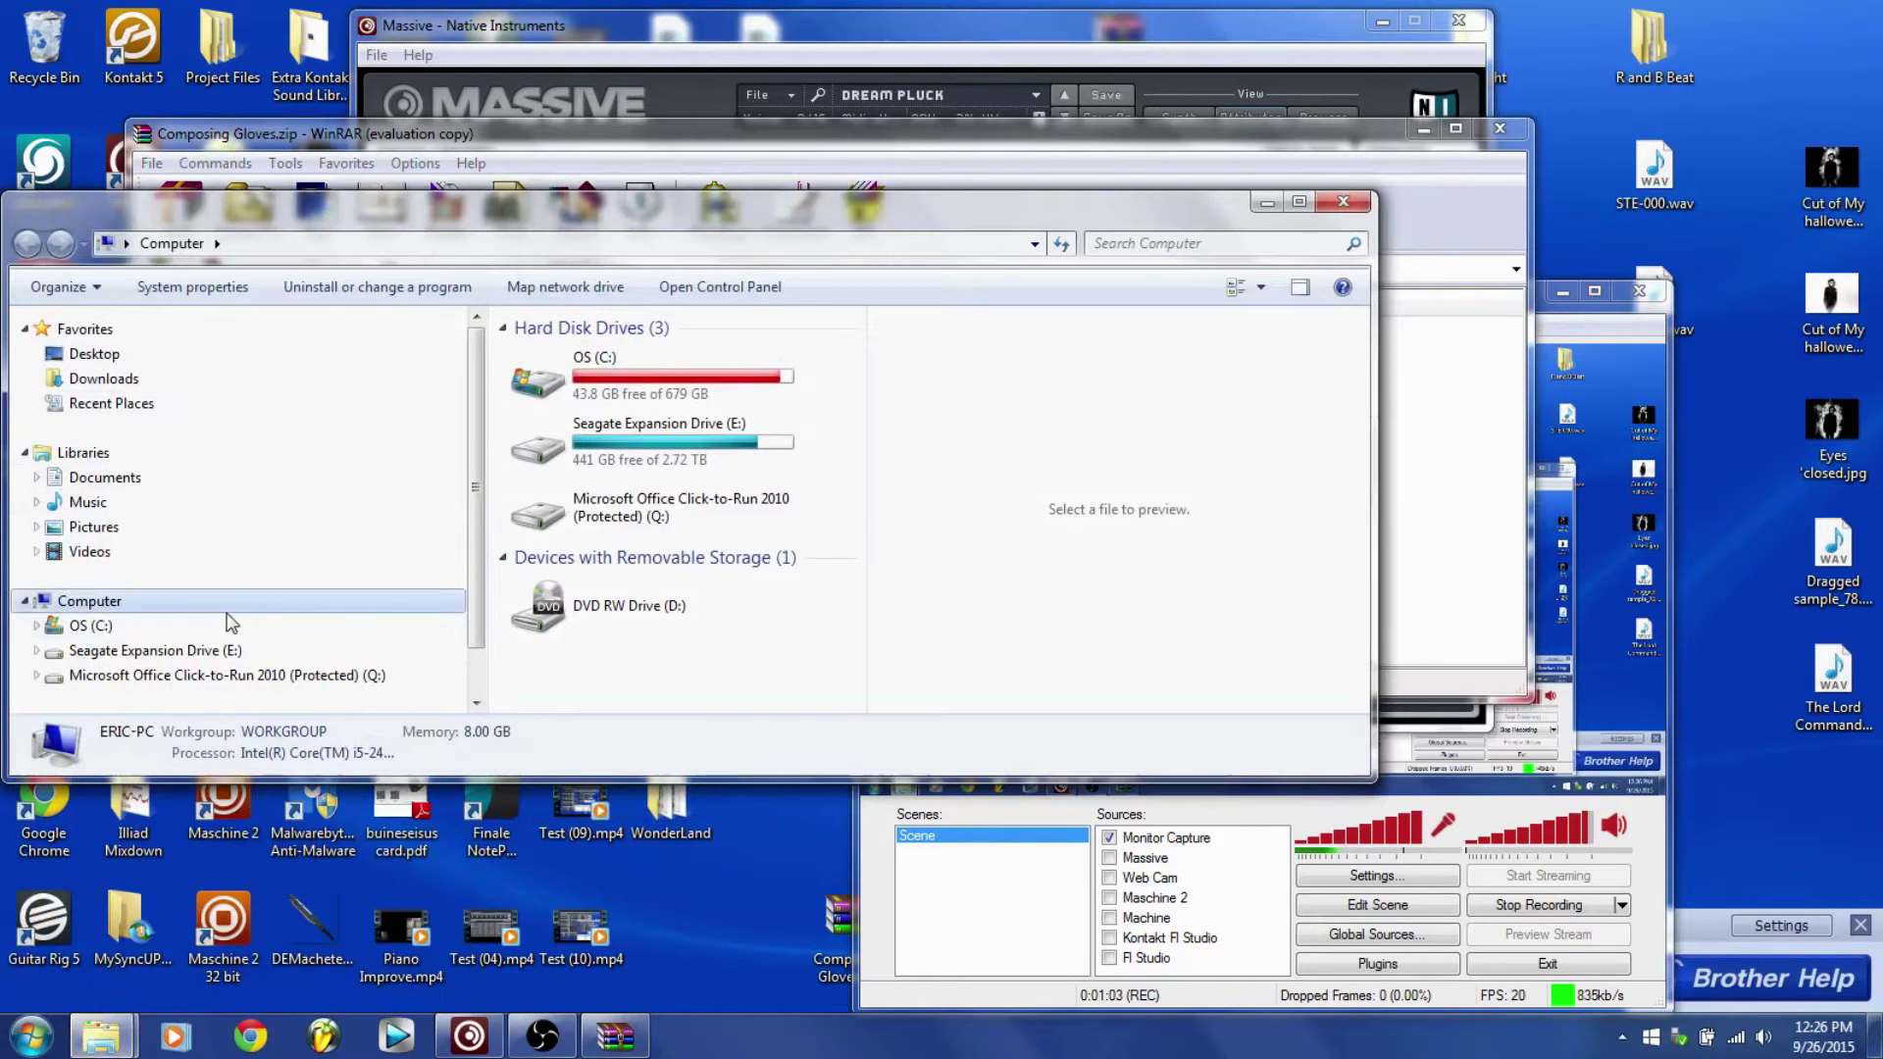
{"action": "left_click", "coordinate": [818, 94]}
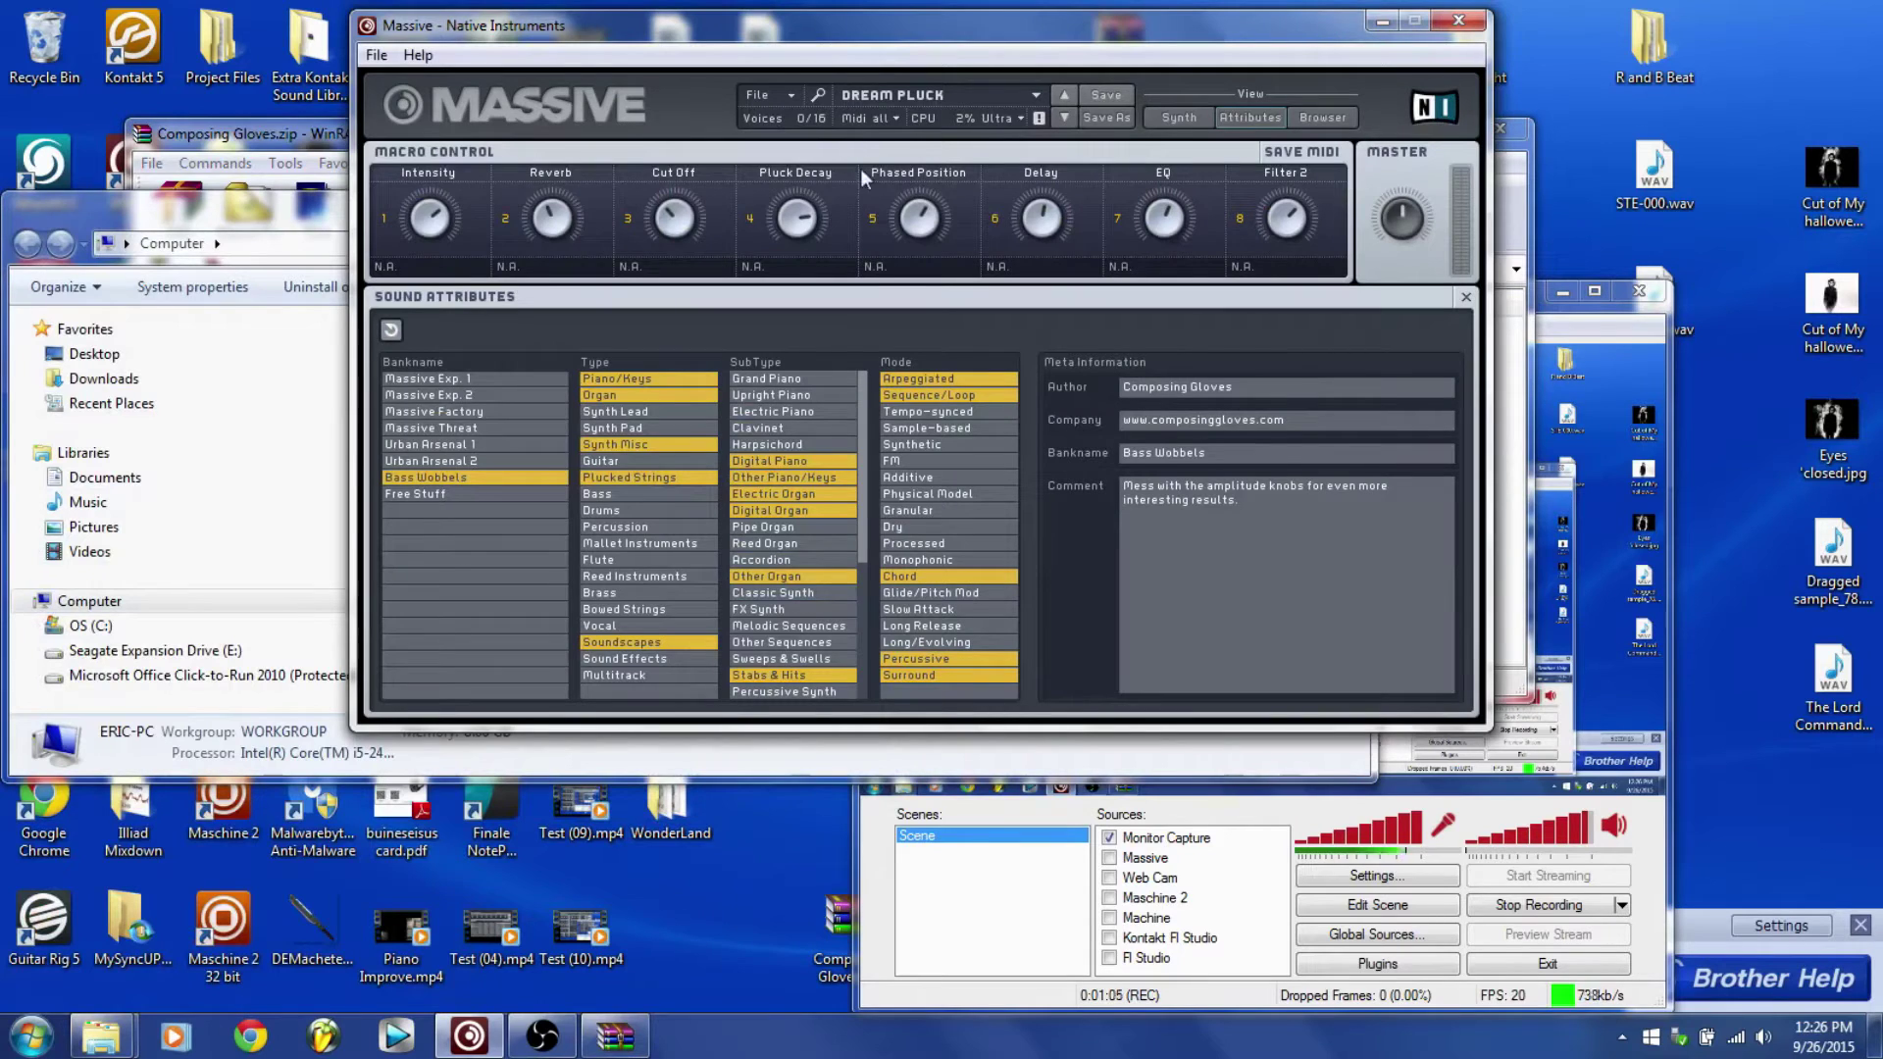
Check Massive's Save As folder is Massive › Sounds, close it unsaved, then switch to Computer.
{"action": "left_click", "coordinate": [1122, 117]}
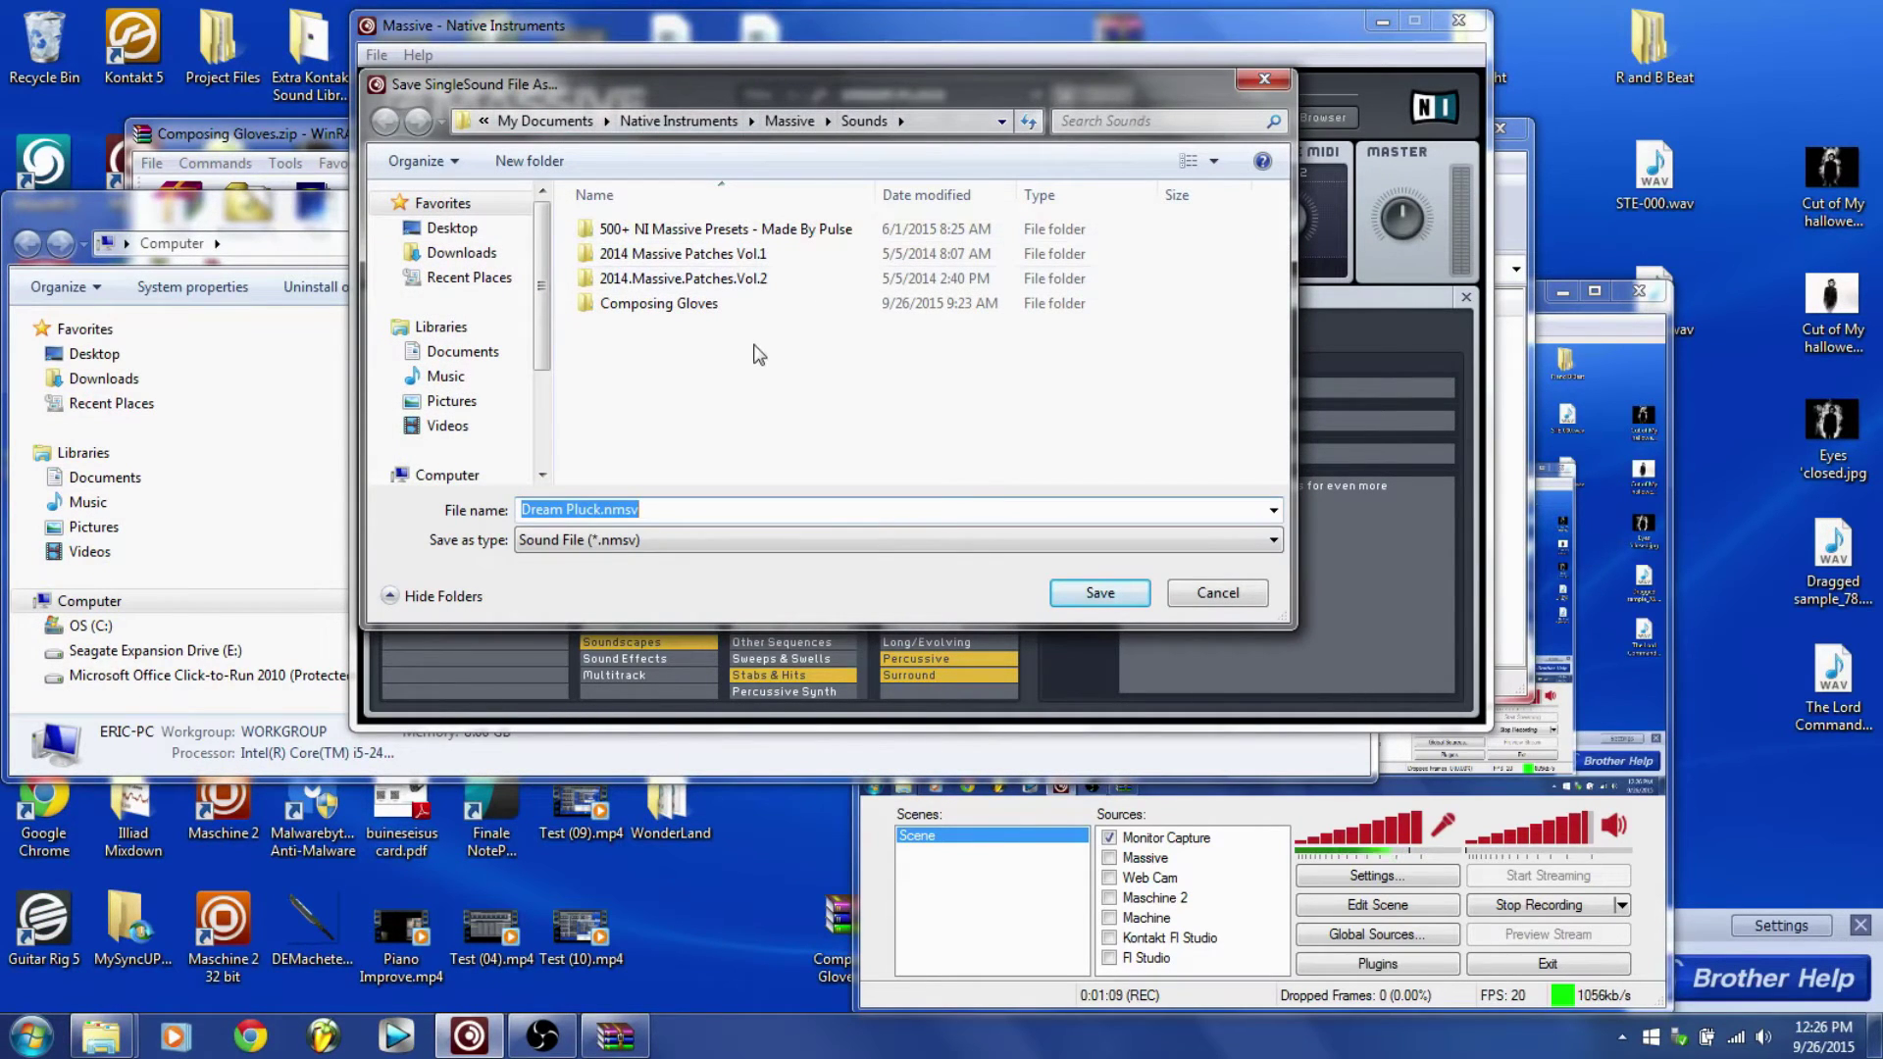
{"action": "left_click", "coordinate": [1250, 87]}
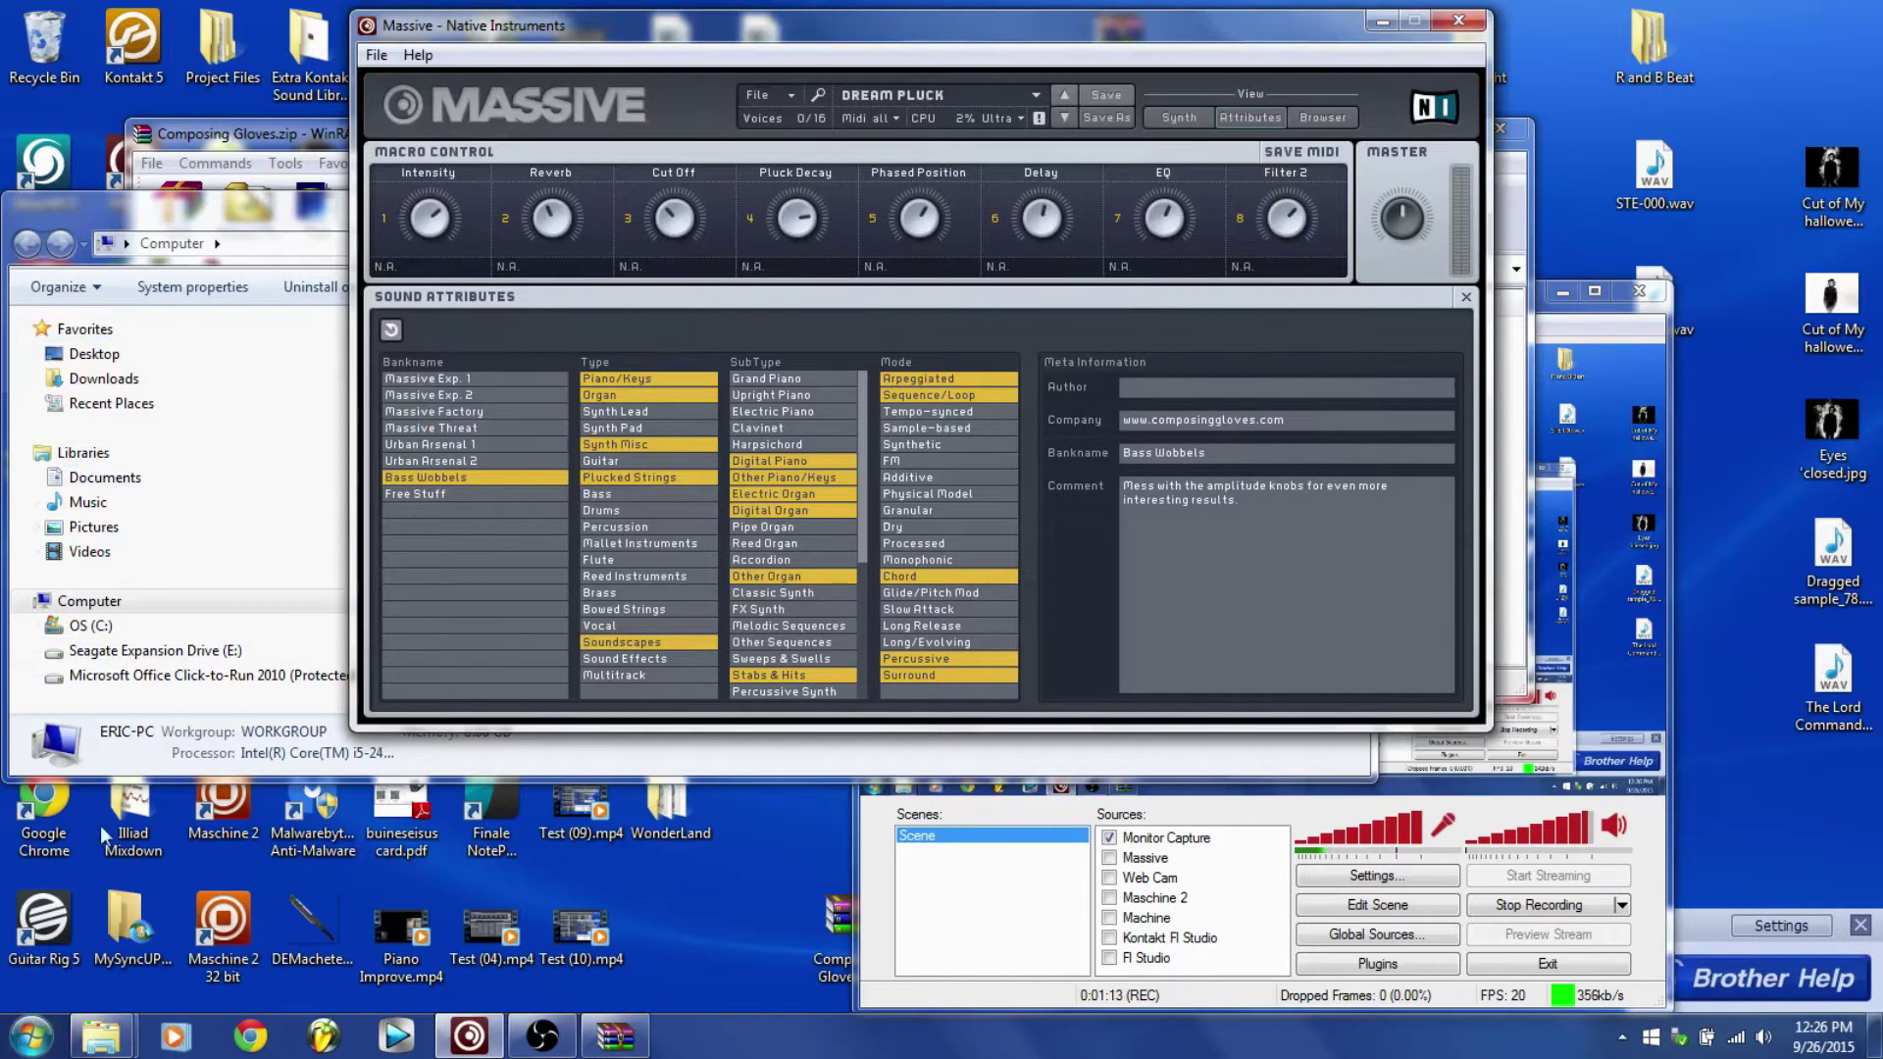
{"action": "left_click", "coordinate": [164, 368]}
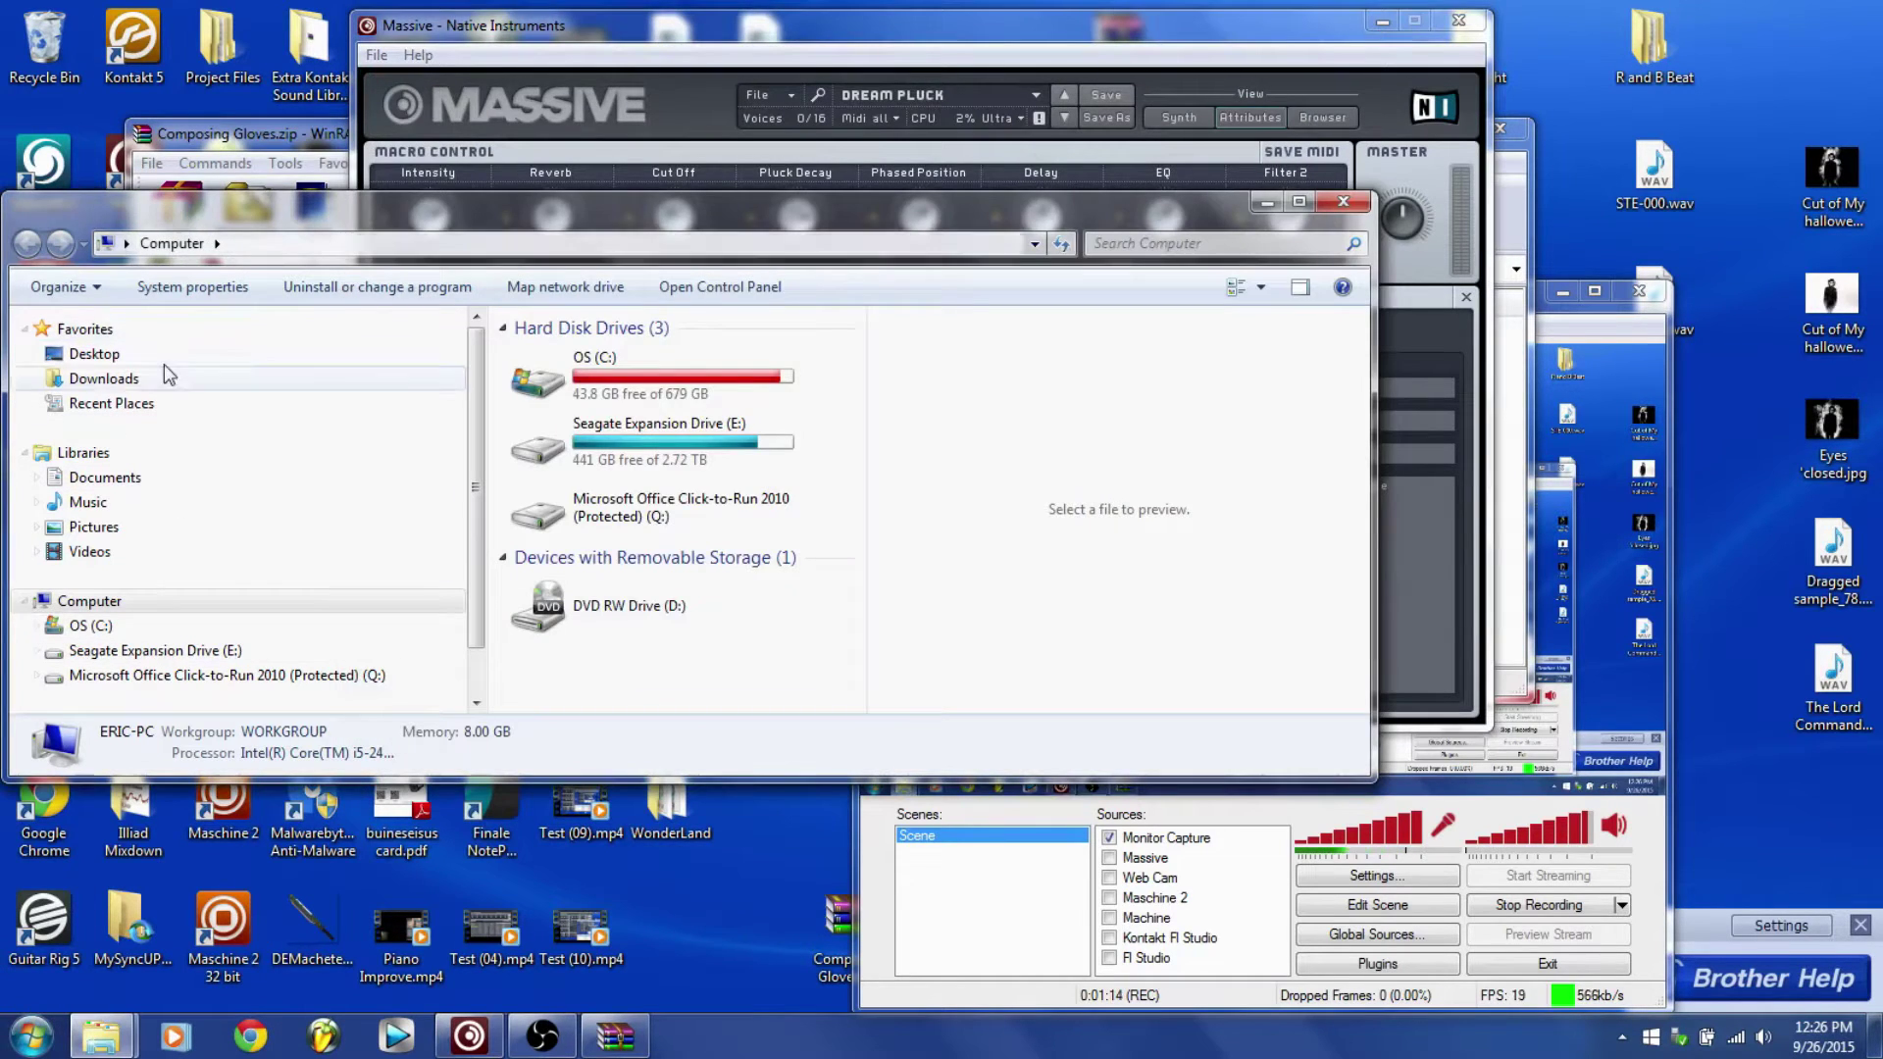
In Explorer, go to the Documents library and open the Native Instruments folder.
{"action": "left_click", "coordinate": [137, 480]}
{"action": "left_click", "coordinate": [747, 584]}
{"action": "scroll", "coordinate": [740, 585], "scroll_direction": "down", "scroll_amount": 10}
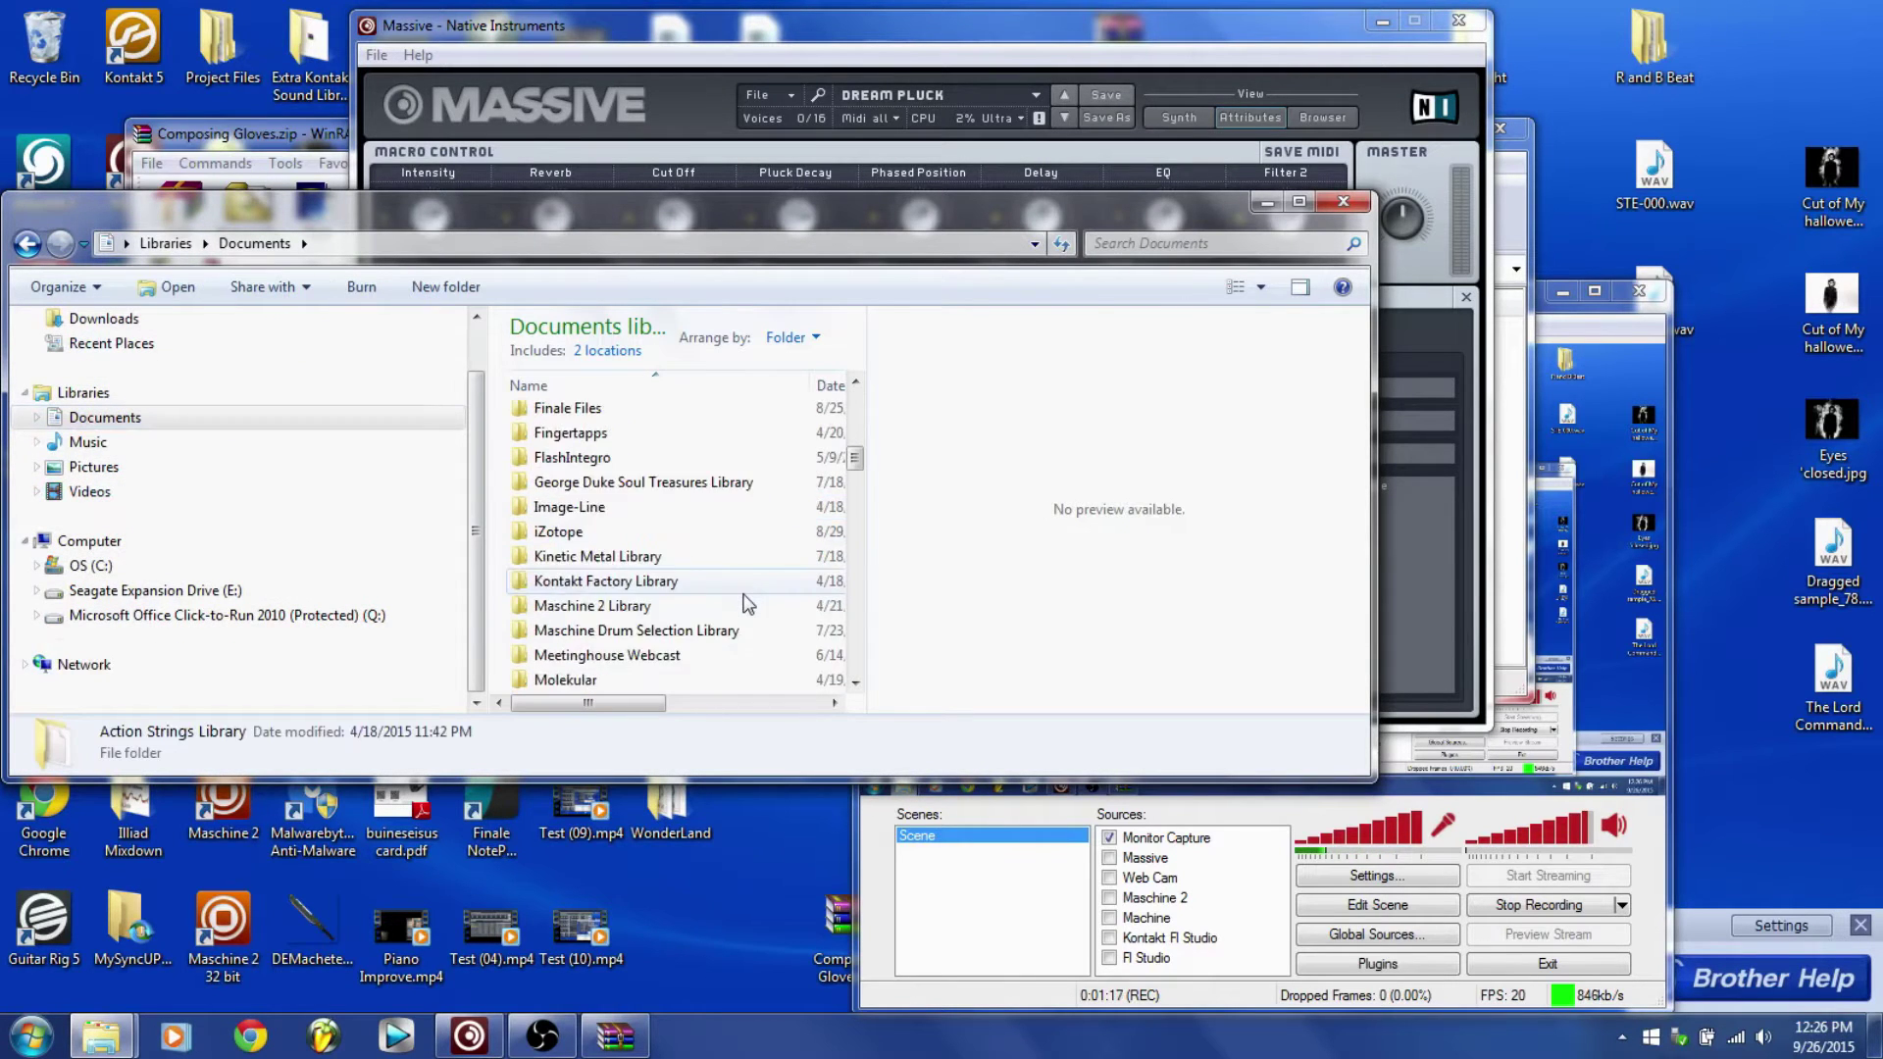
{"action": "scroll", "coordinate": [665, 458], "scroll_direction": "up", "scroll_amount": 3}
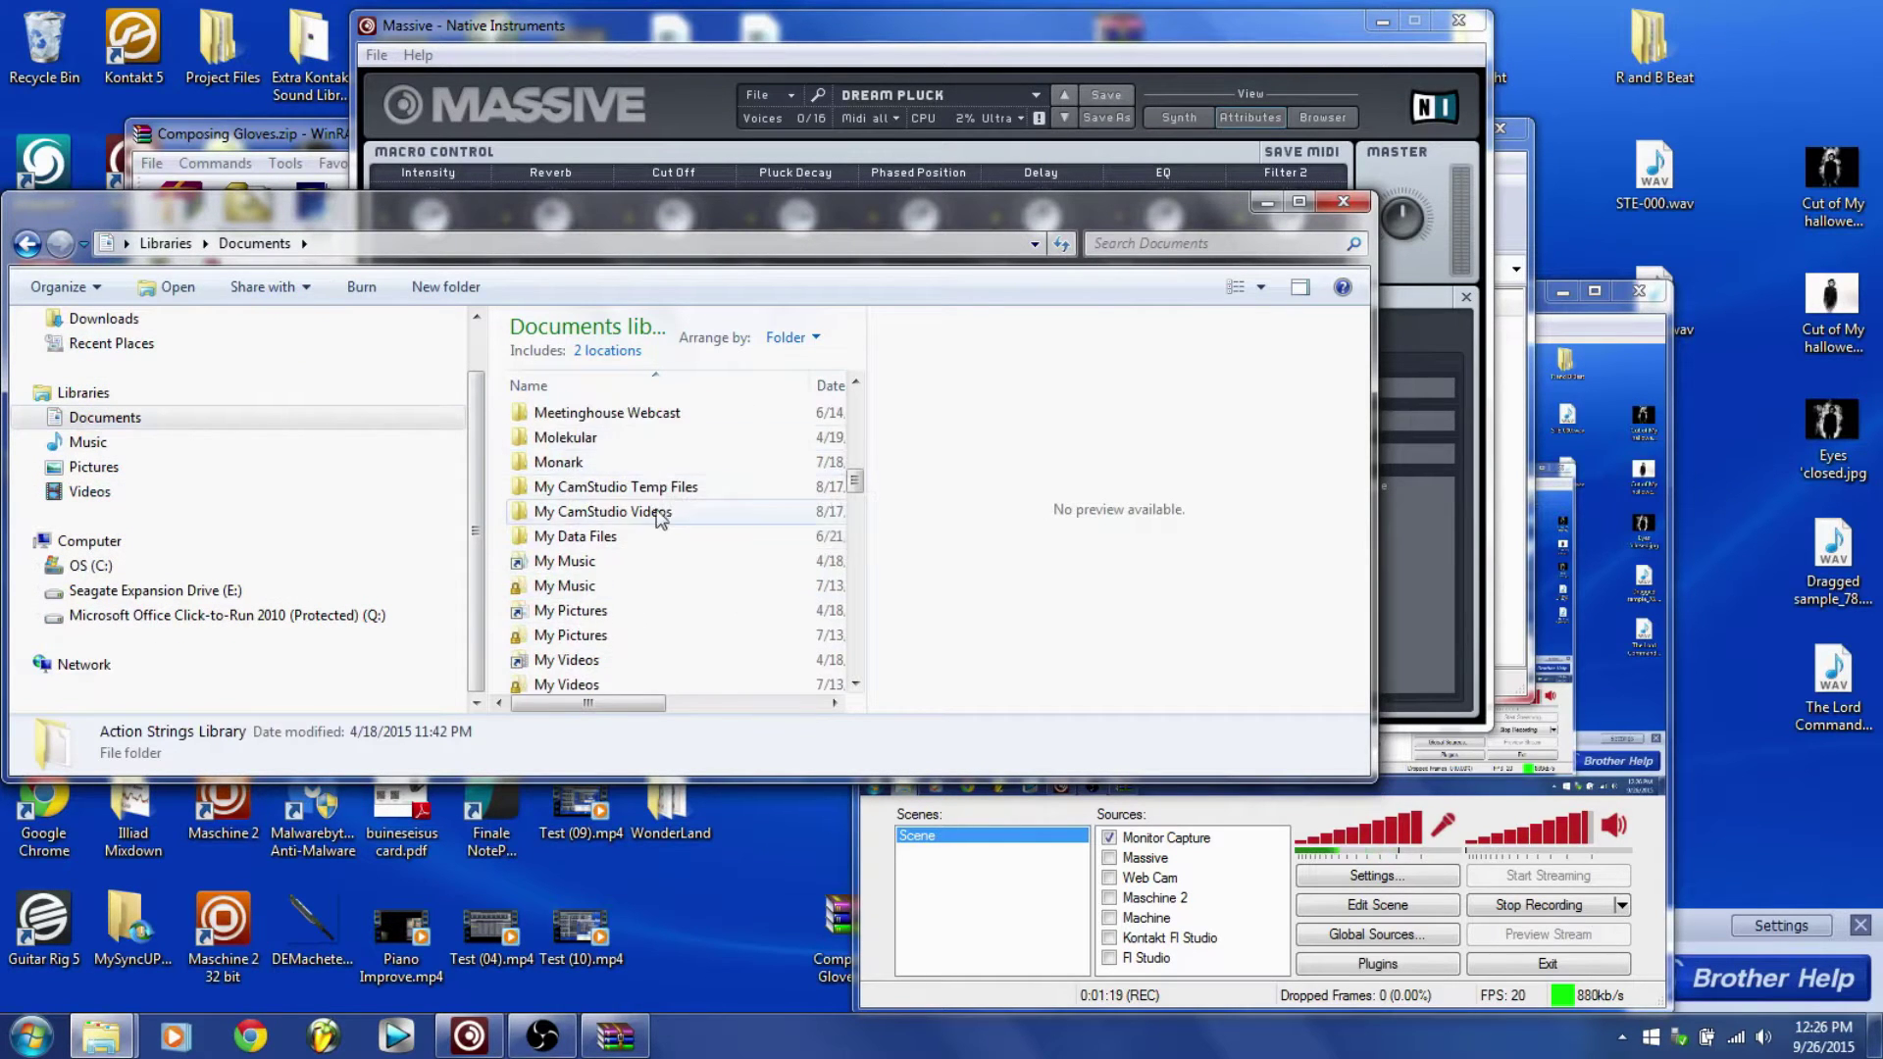
{"action": "scroll", "coordinate": [657, 467], "scroll_direction": "down", "scroll_amount": 4}
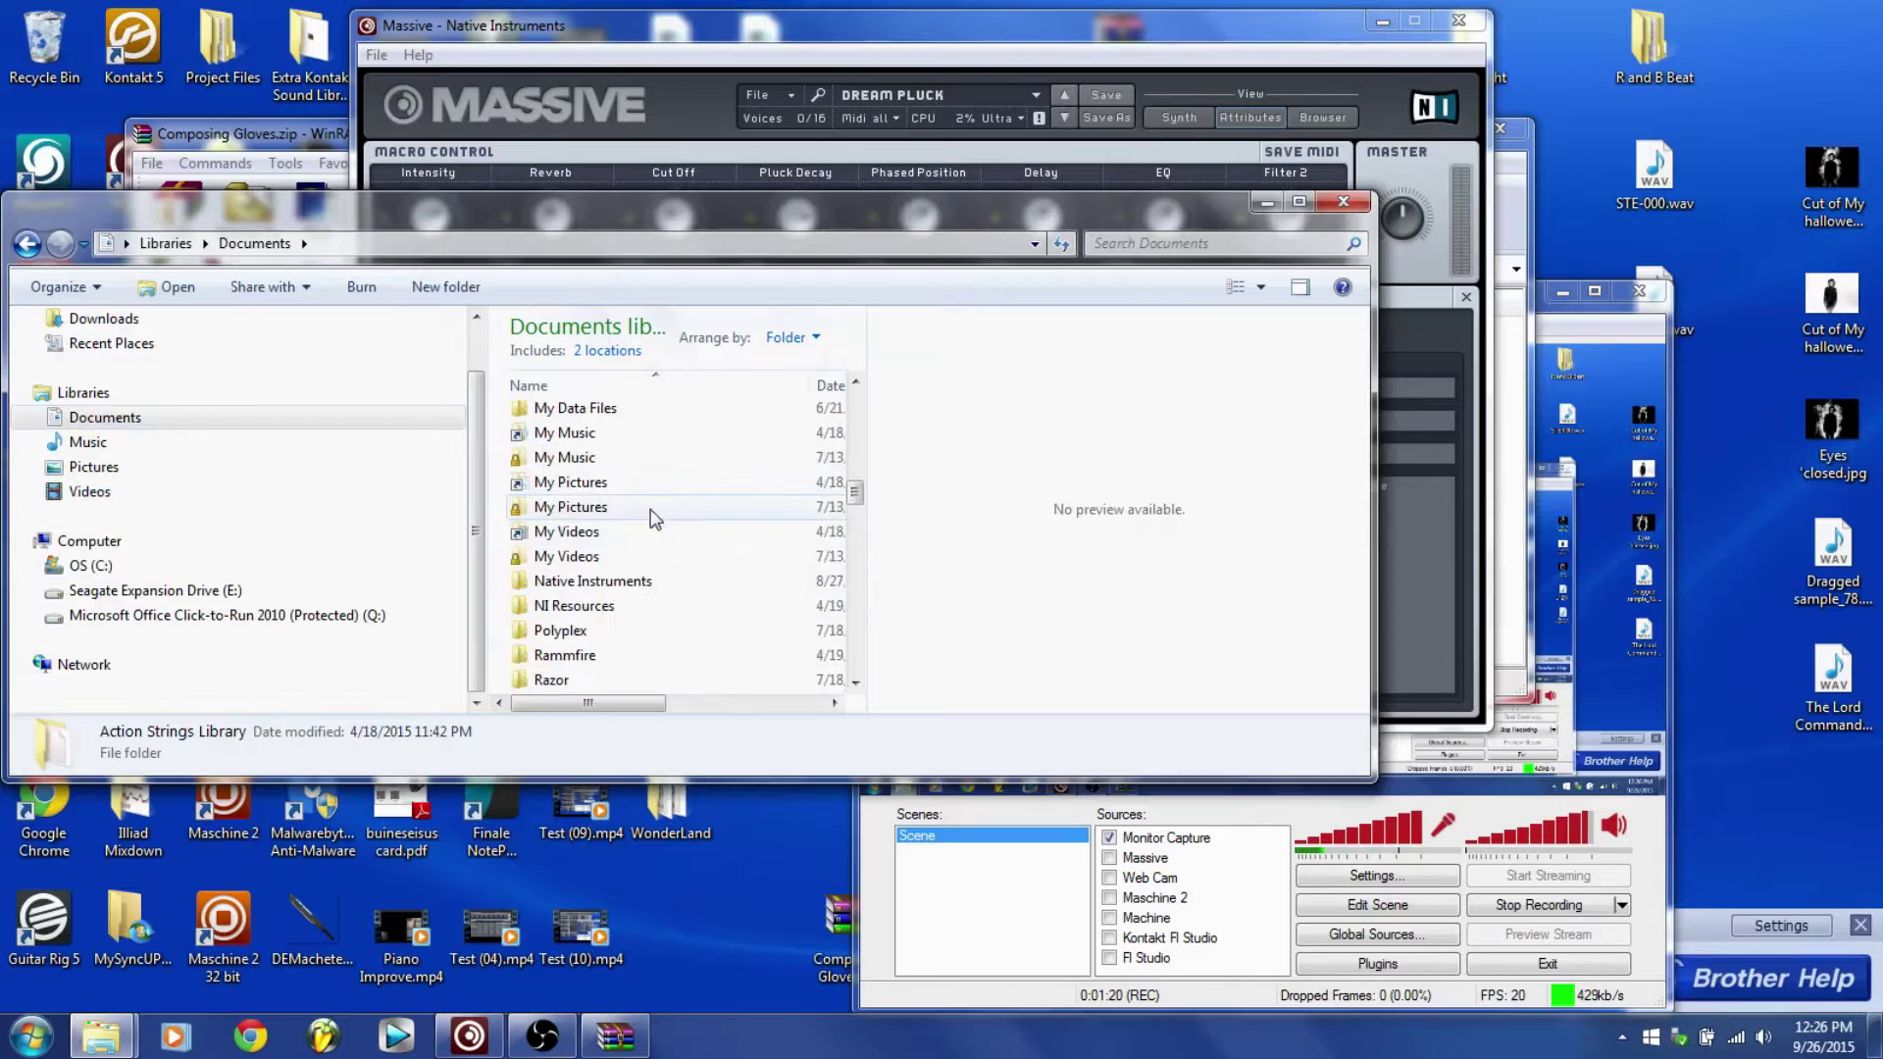
{"action": "double_click", "coordinate": [599, 581]}
{"action": "scroll", "coordinate": [628, 529], "scroll_direction": "down", "scroll_amount": 4}
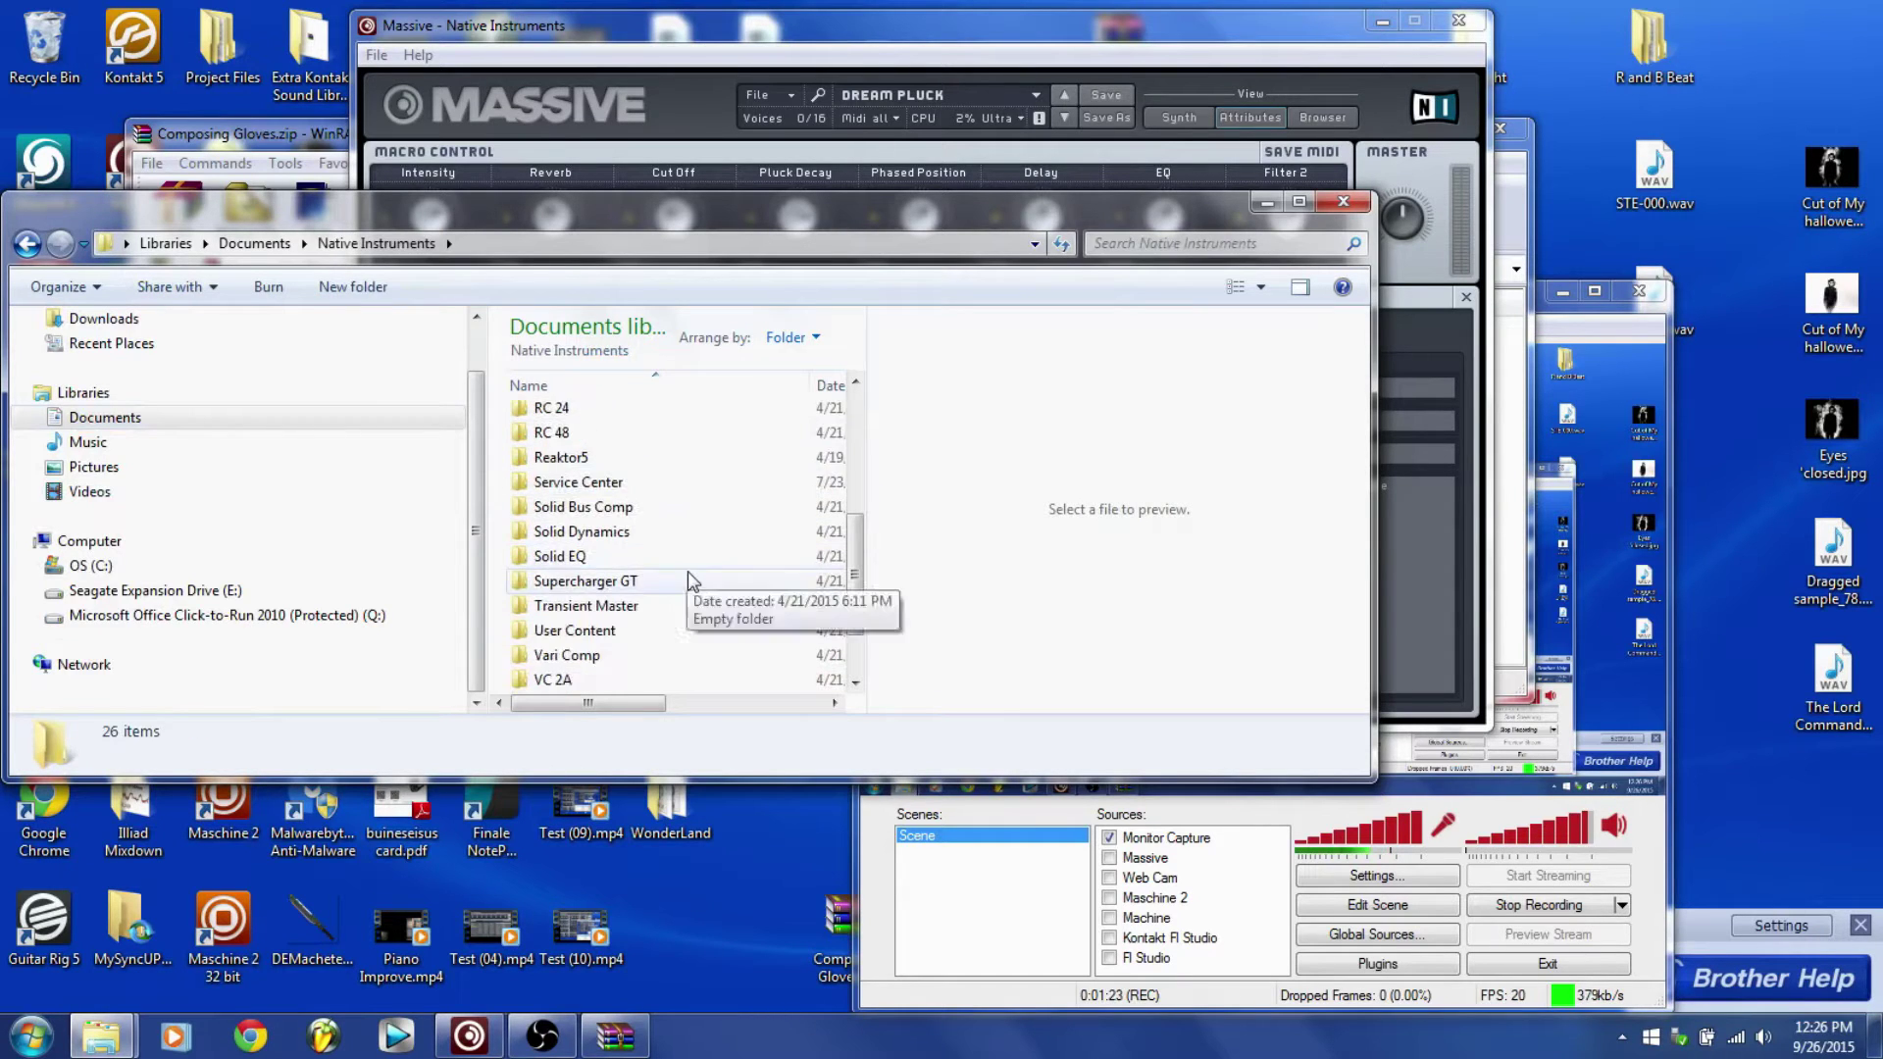
{"action": "scroll", "coordinate": [665, 525], "scroll_direction": "down", "scroll_amount": 1}
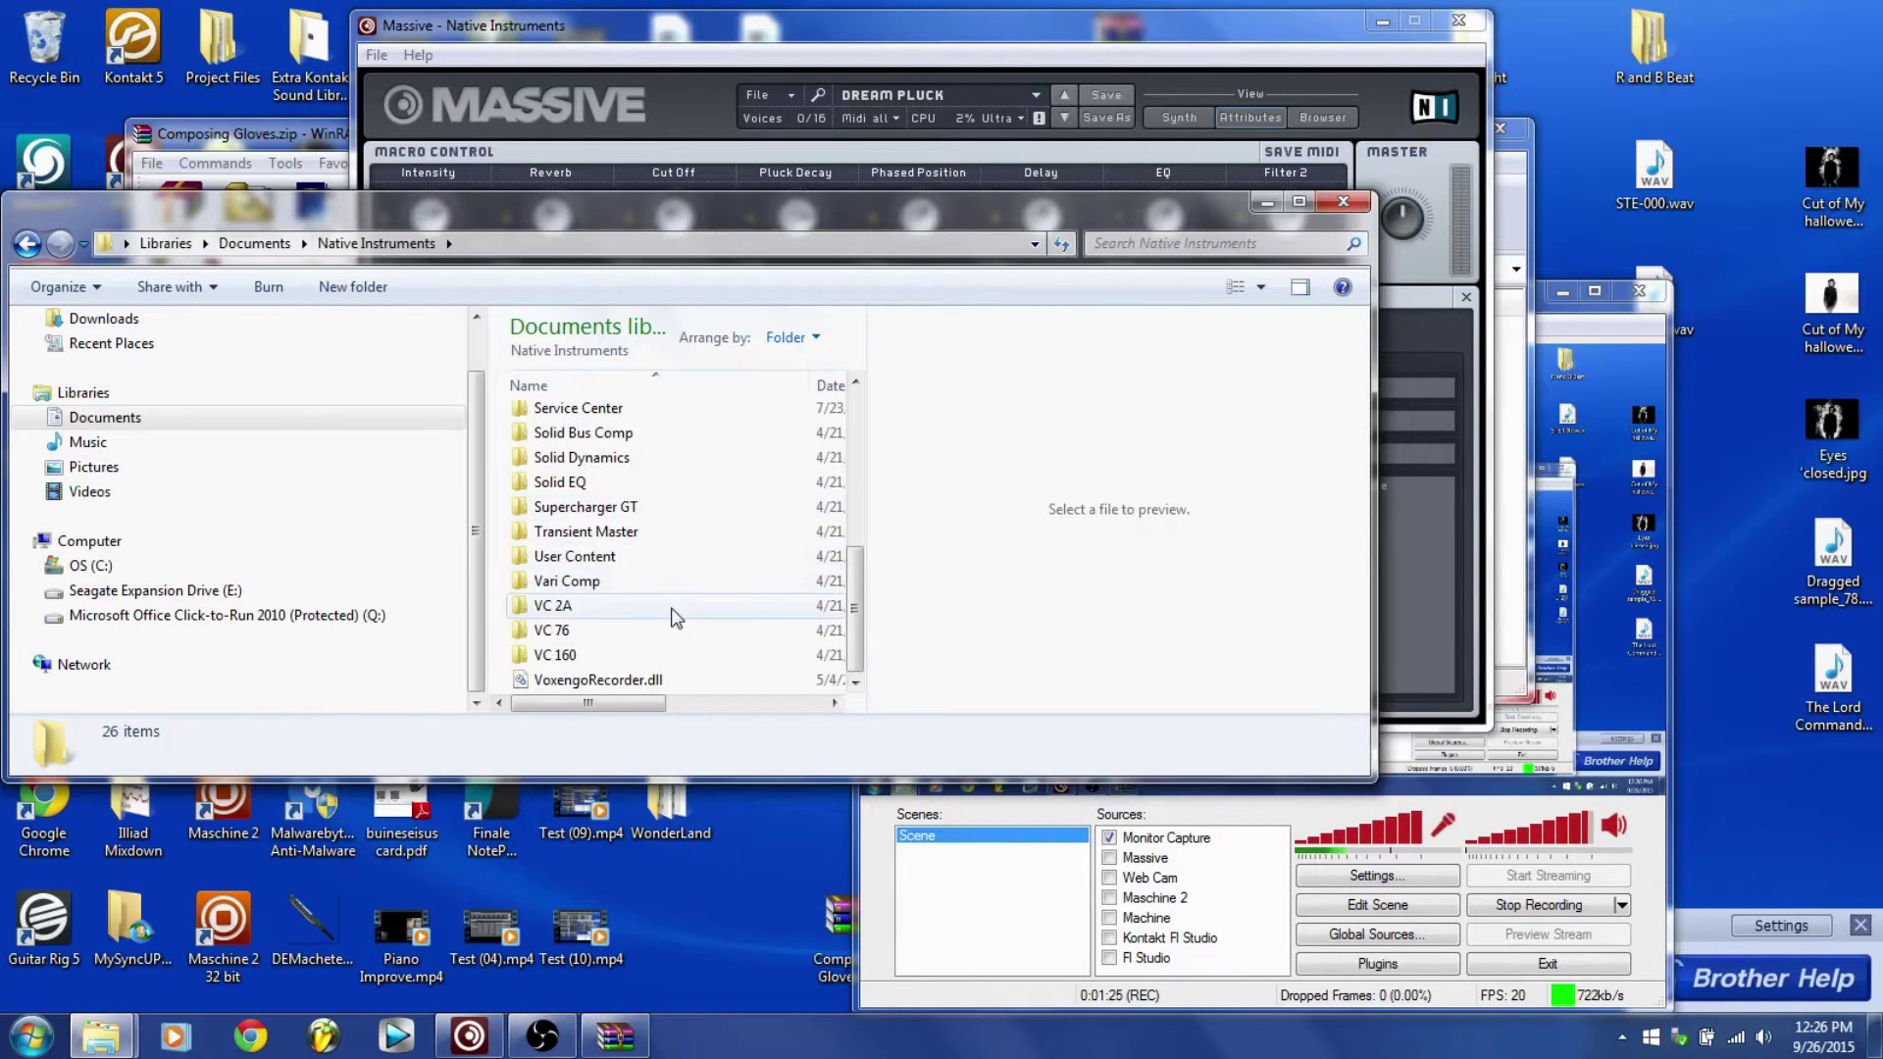
{"action": "scroll", "coordinate": [667, 515], "scroll_direction": "up", "scroll_amount": 3}
Open Massive › Sounds to find the Composing Gloves folder, then bring Massive to the front.
{"action": "double_click", "coordinate": [651, 488]}
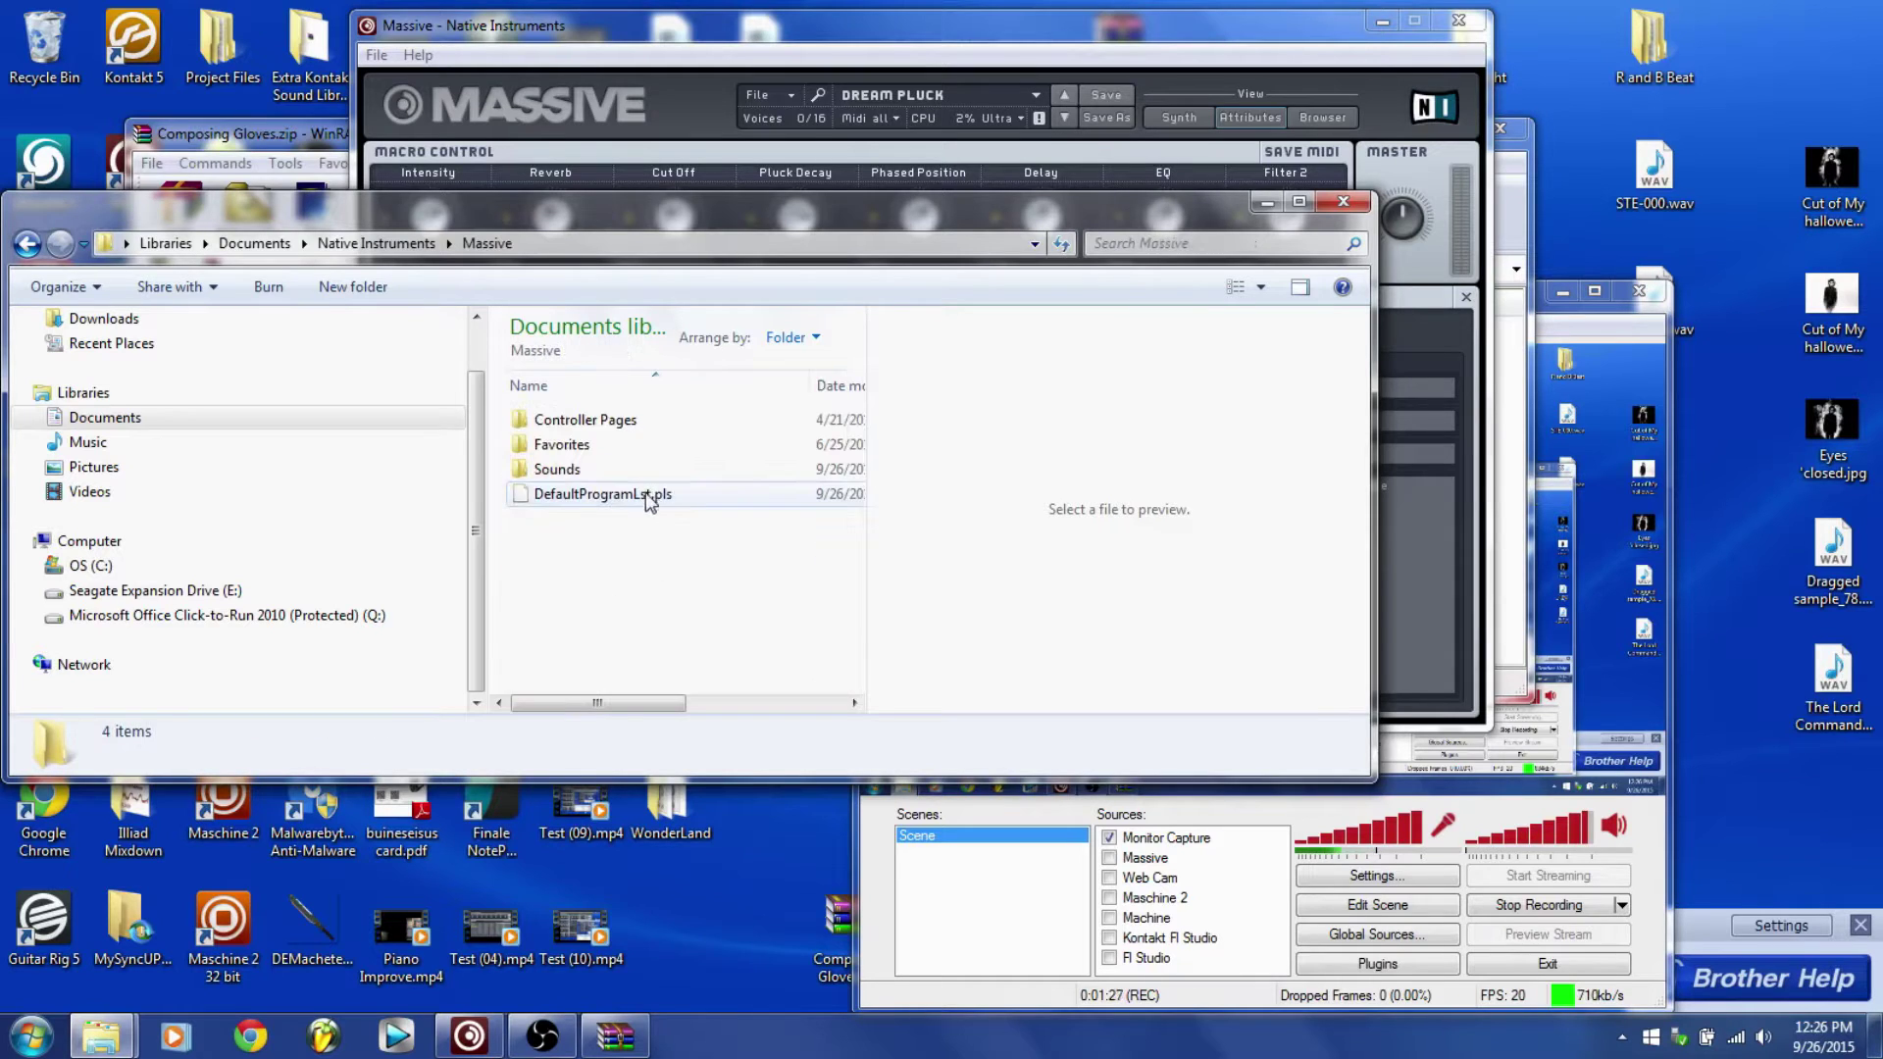
{"action": "left_click", "coordinate": [576, 470]}
{"action": "double_click", "coordinate": [577, 470]}
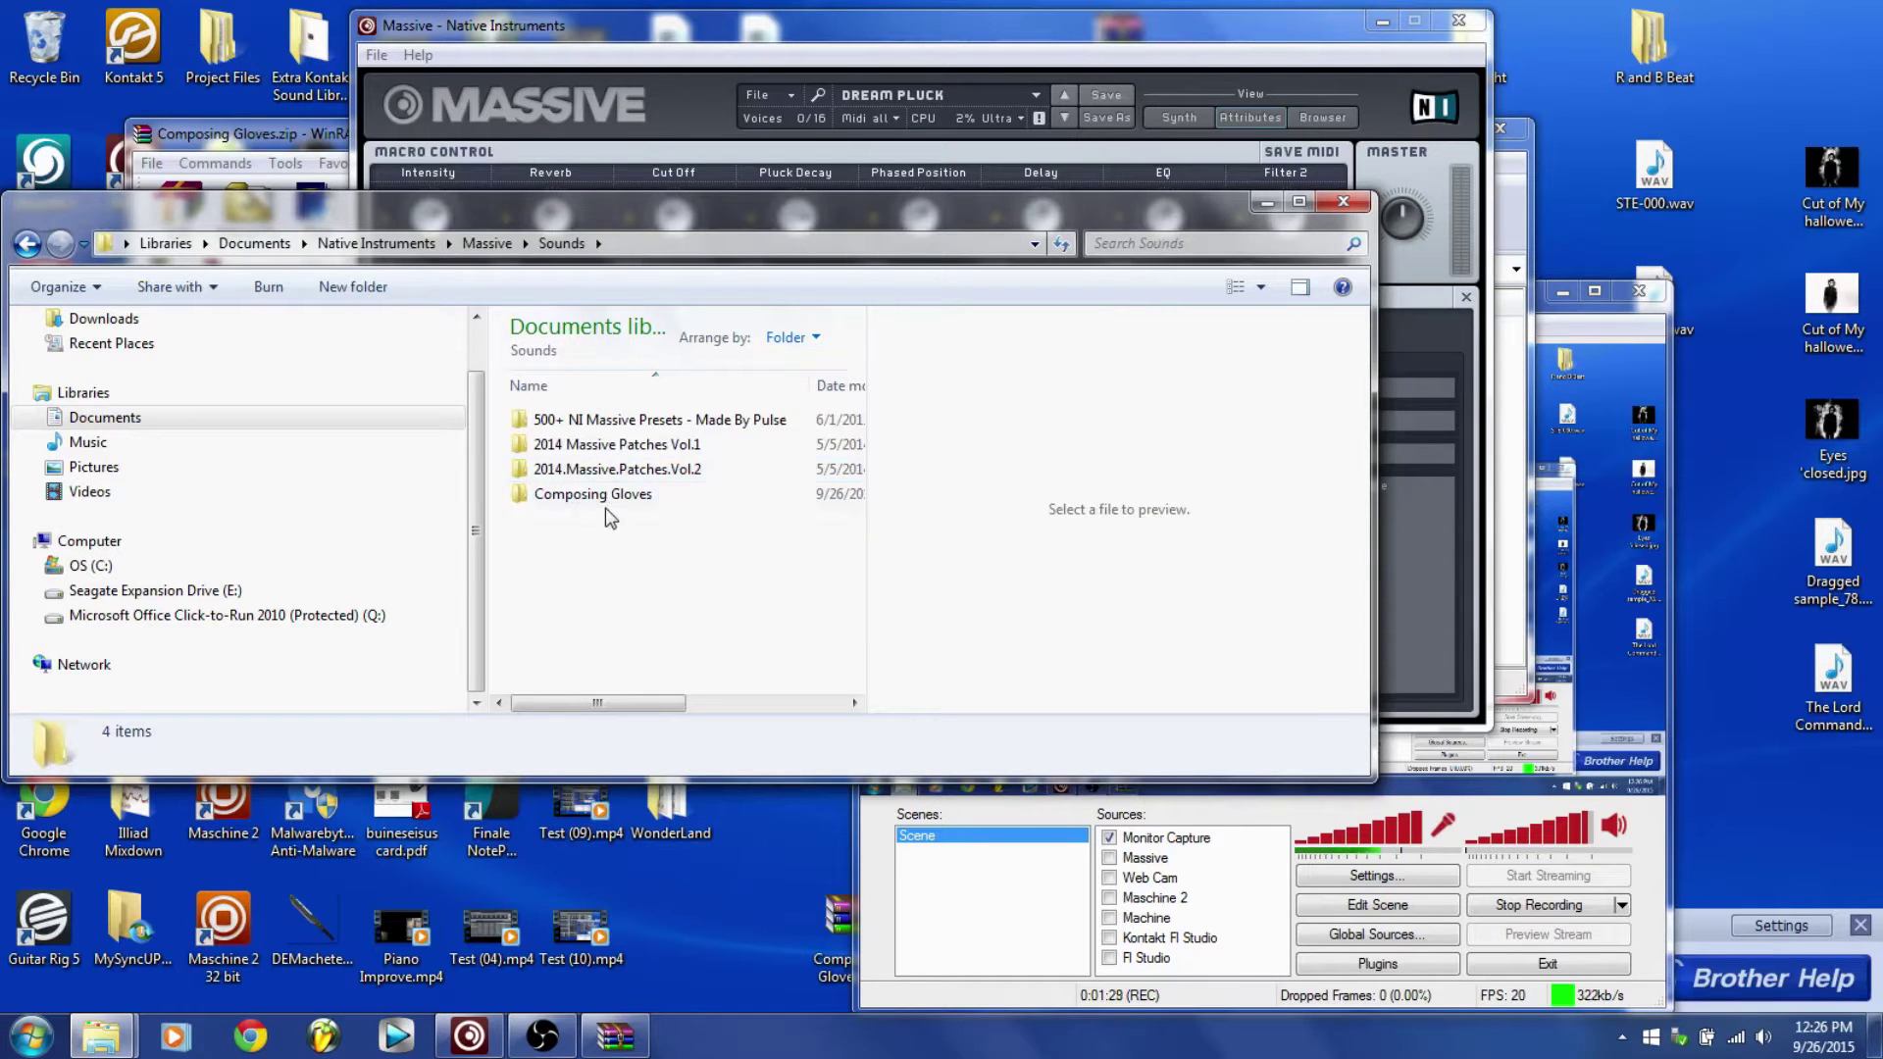
{"action": "left_click", "coordinate": [929, 26]}
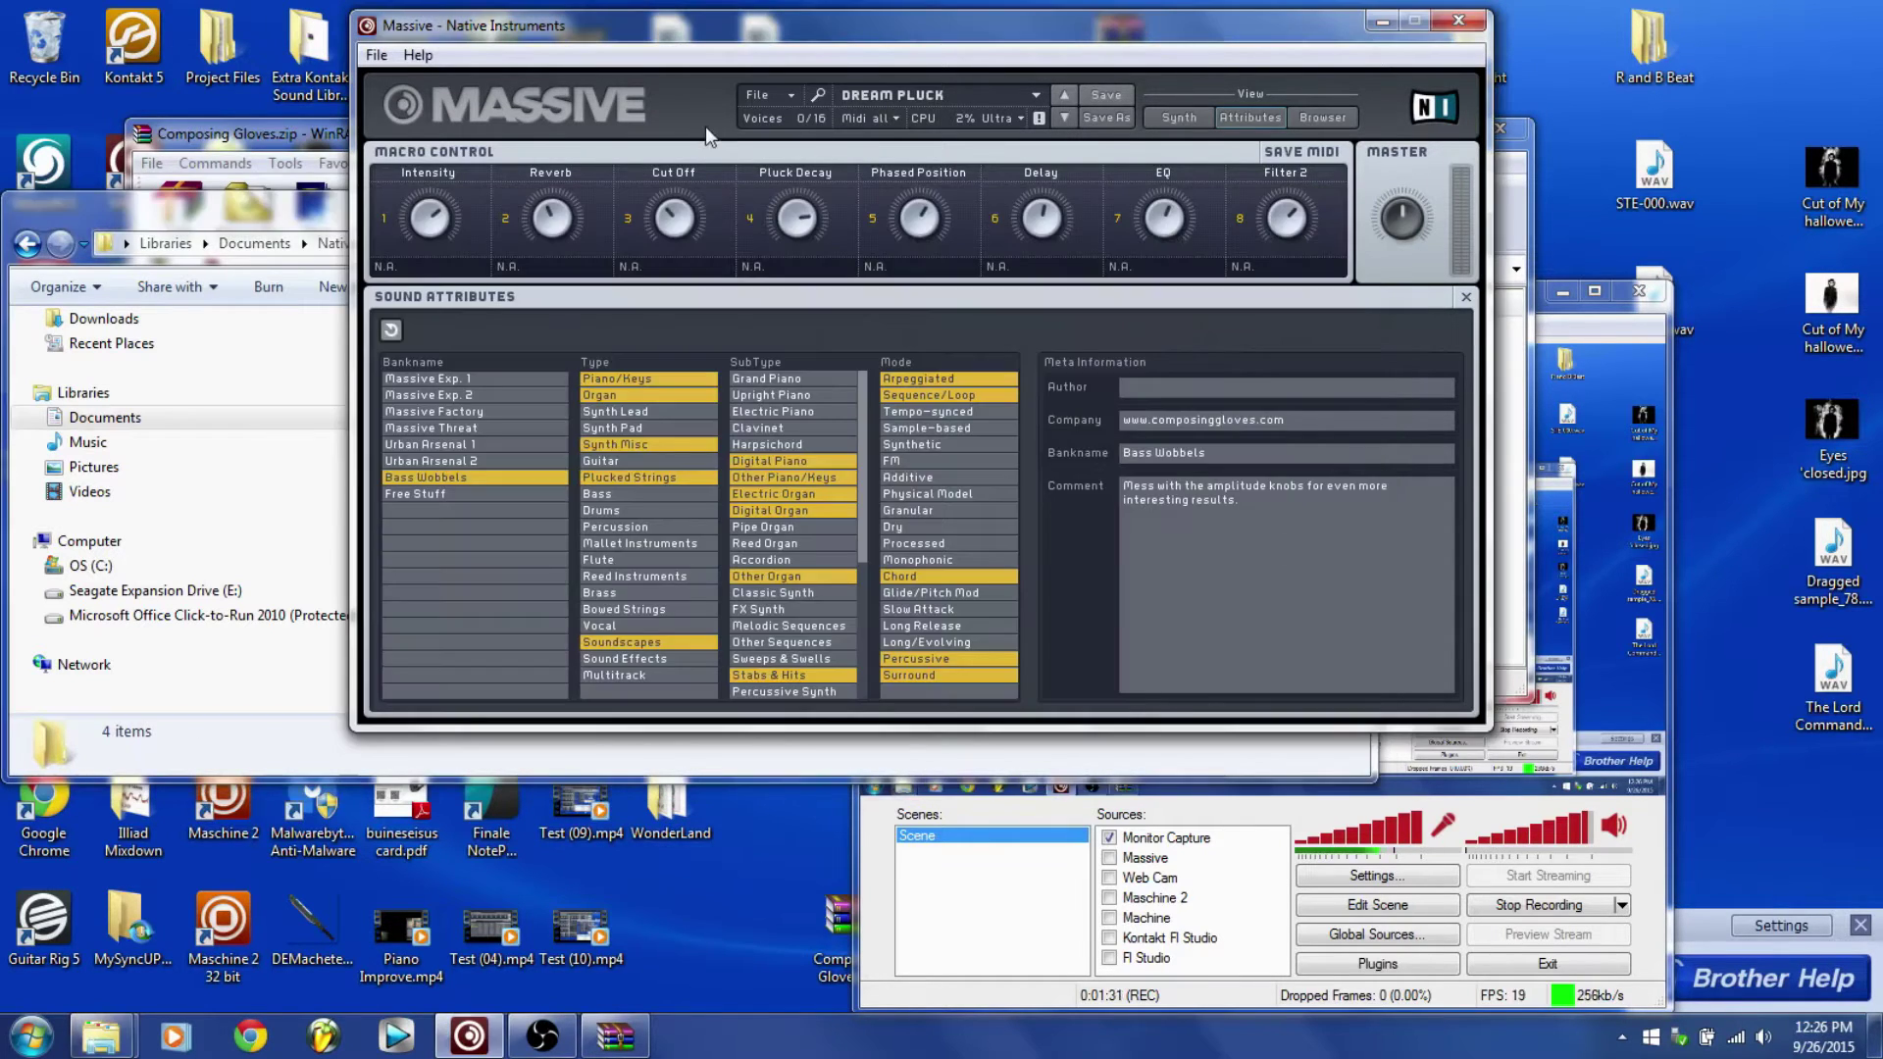
Open File > Options and show the Browser tab's user library directories.
{"action": "left_click", "coordinate": [385, 53]}
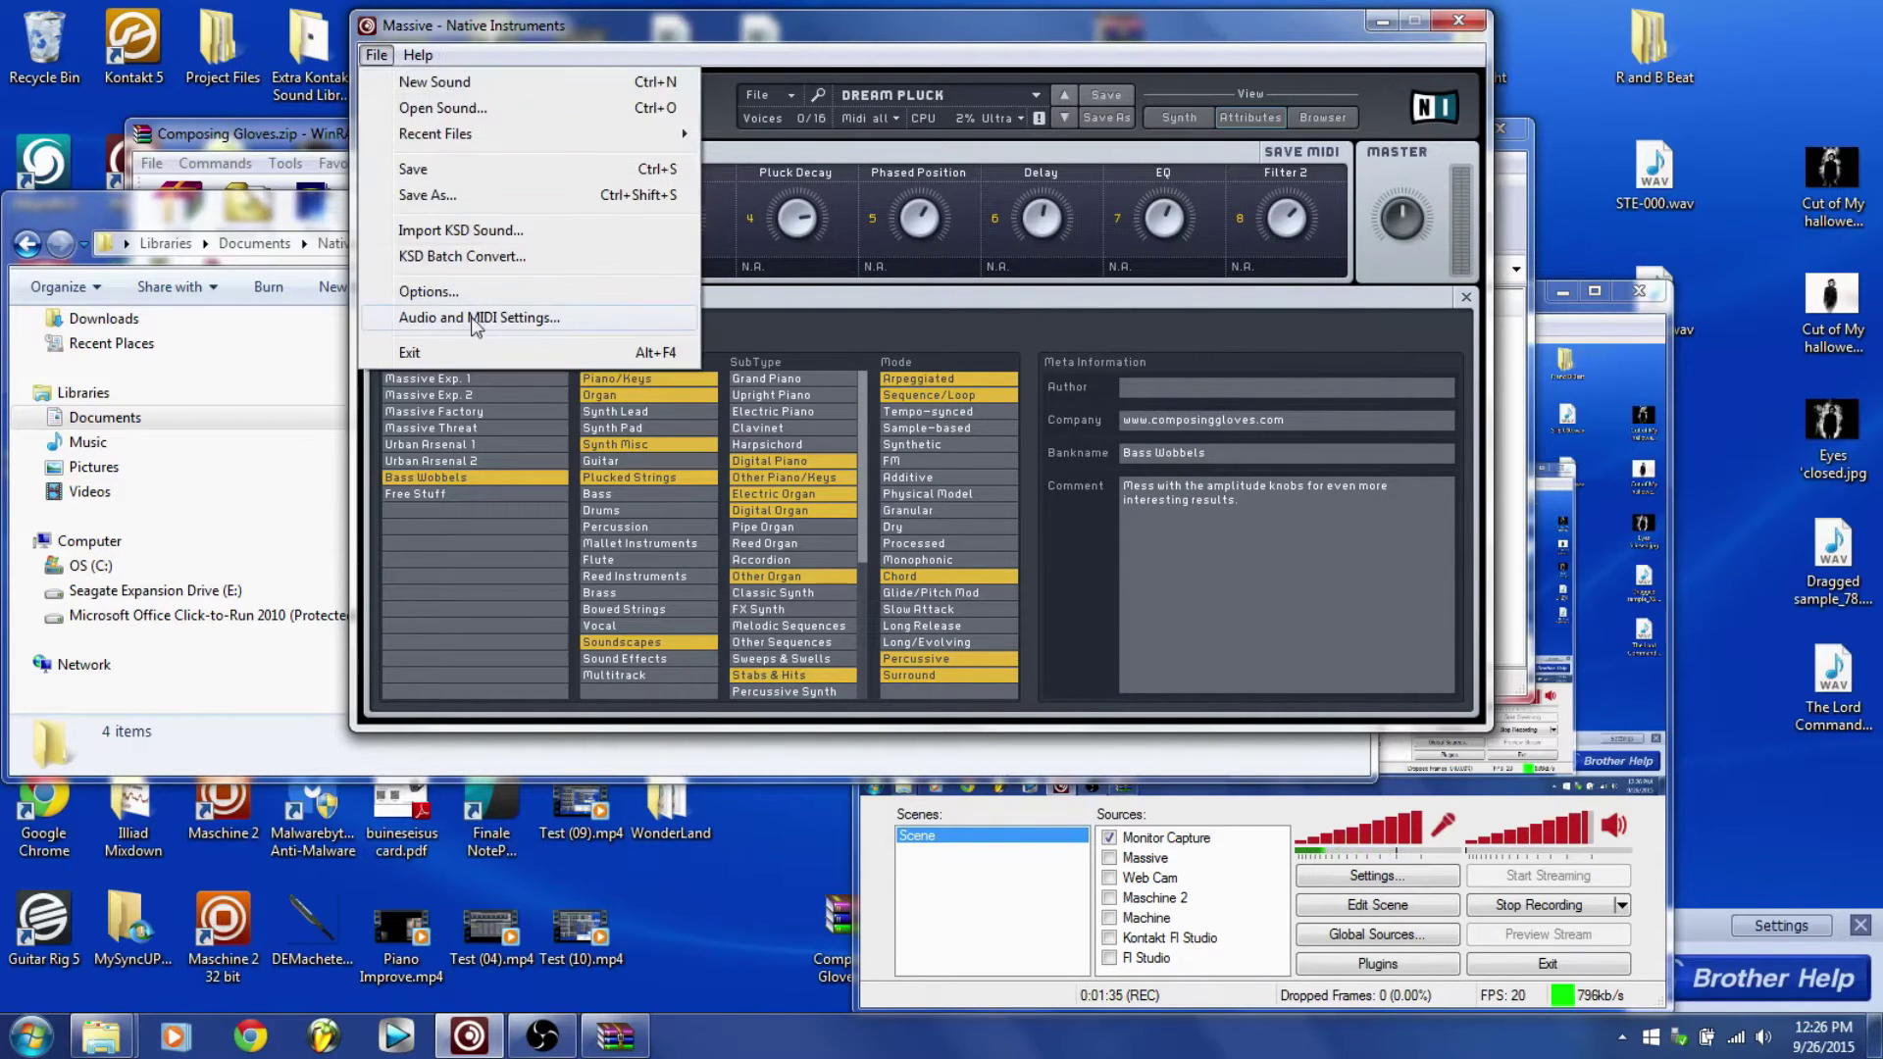
{"action": "left_click", "coordinate": [475, 290]}
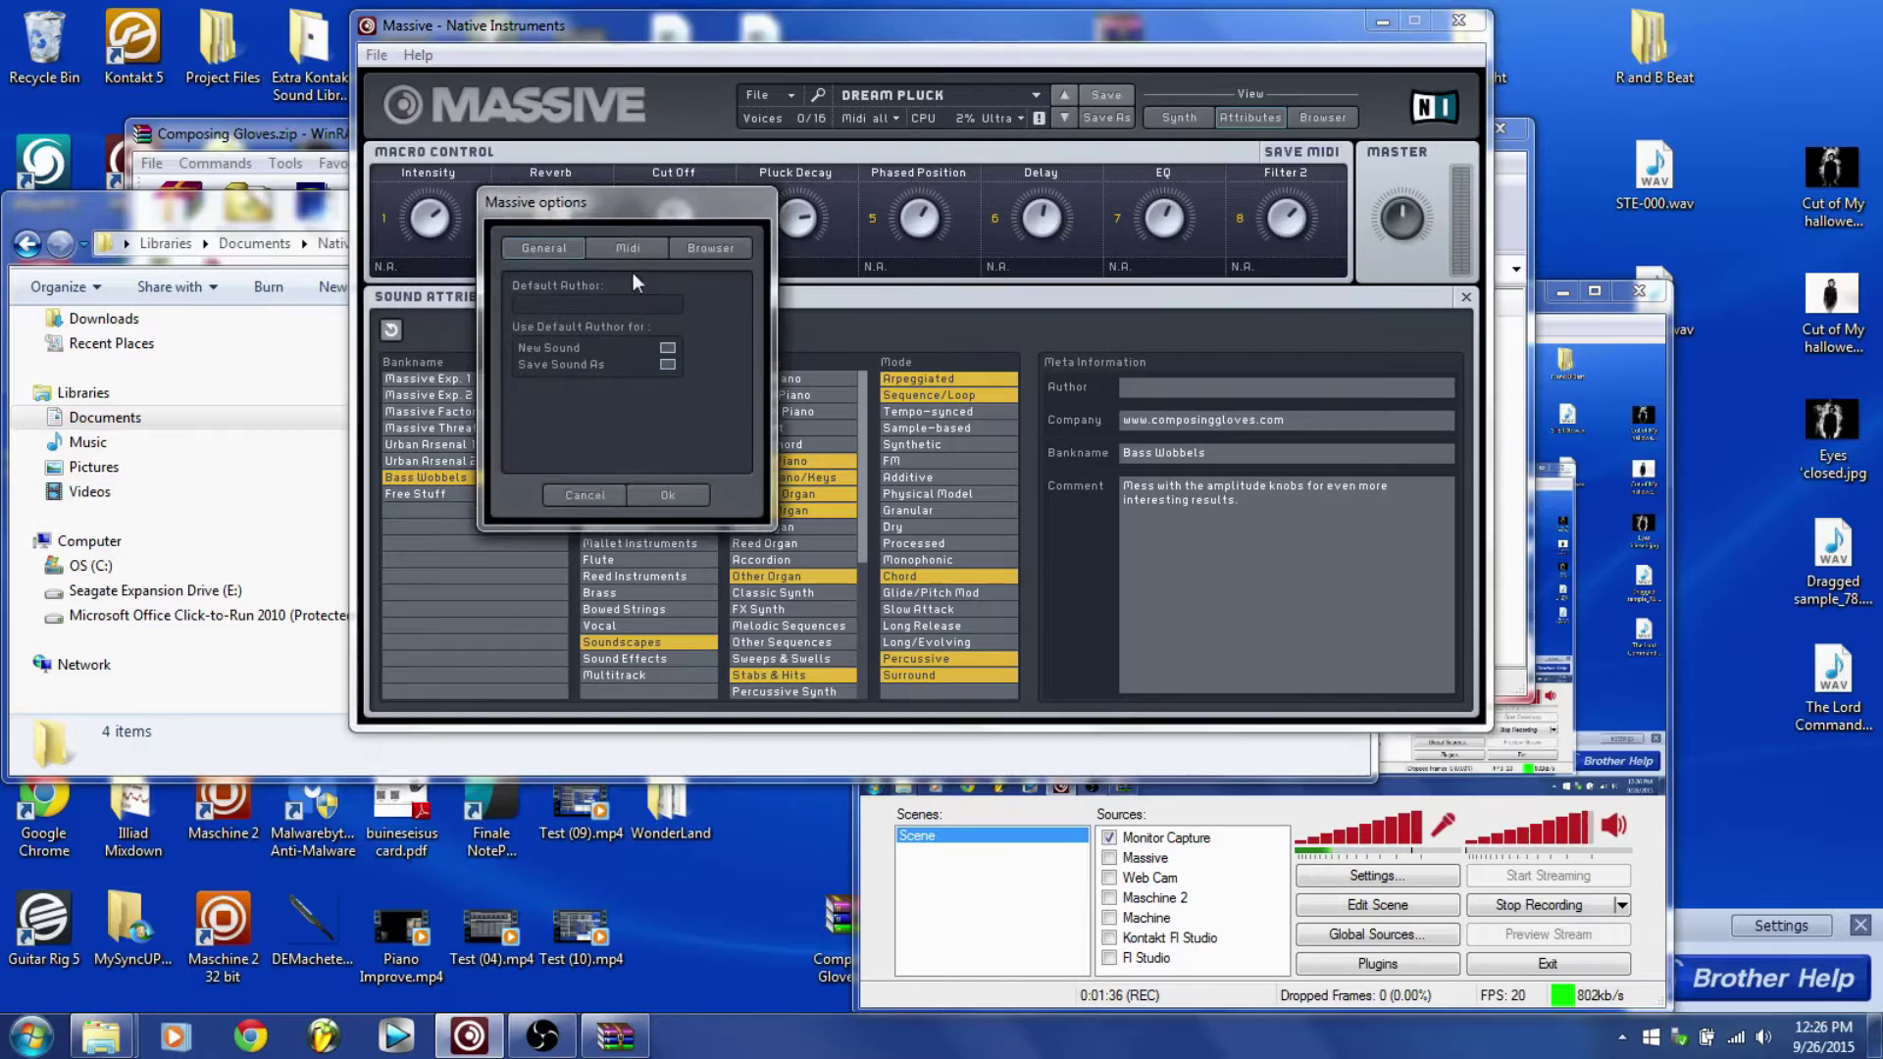
{"action": "left_click", "coordinate": [697, 250]}
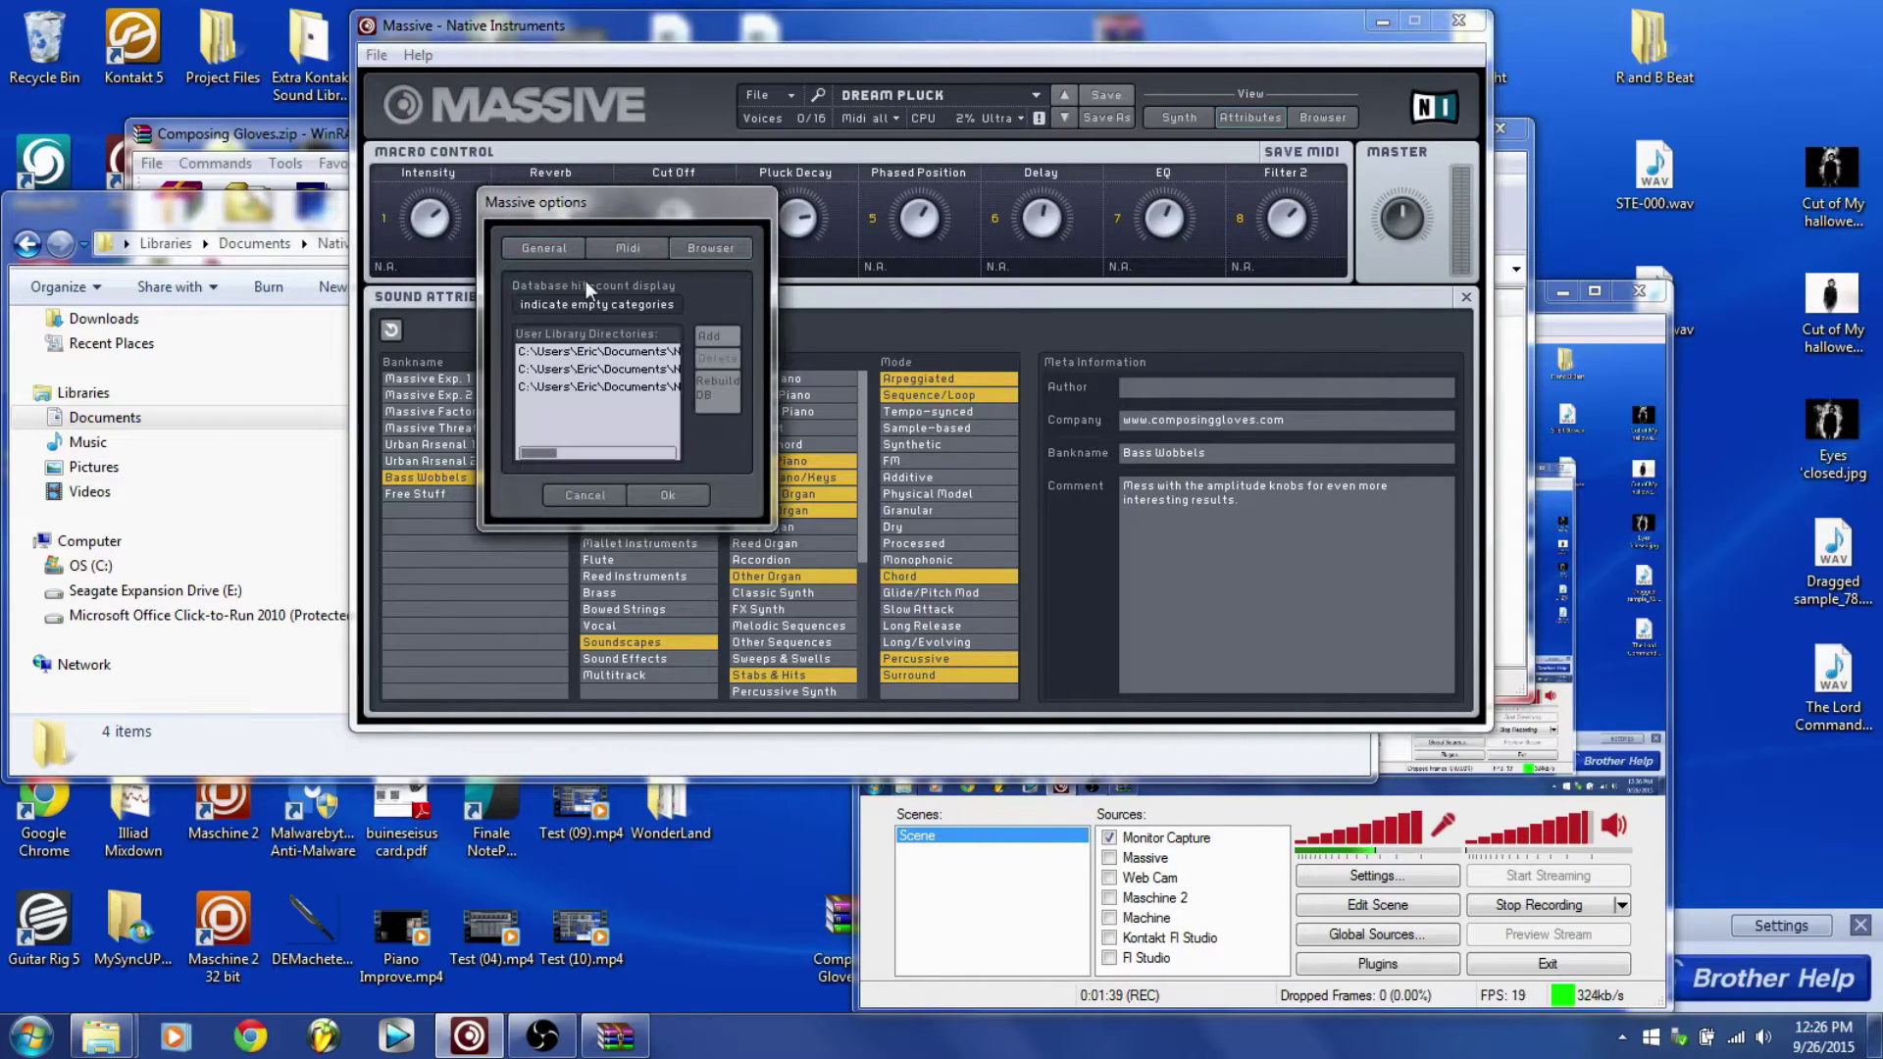
Add a user library, expanding the home folder, My Documents and Native Instruments.
{"action": "left_click", "coordinate": [715, 336]}
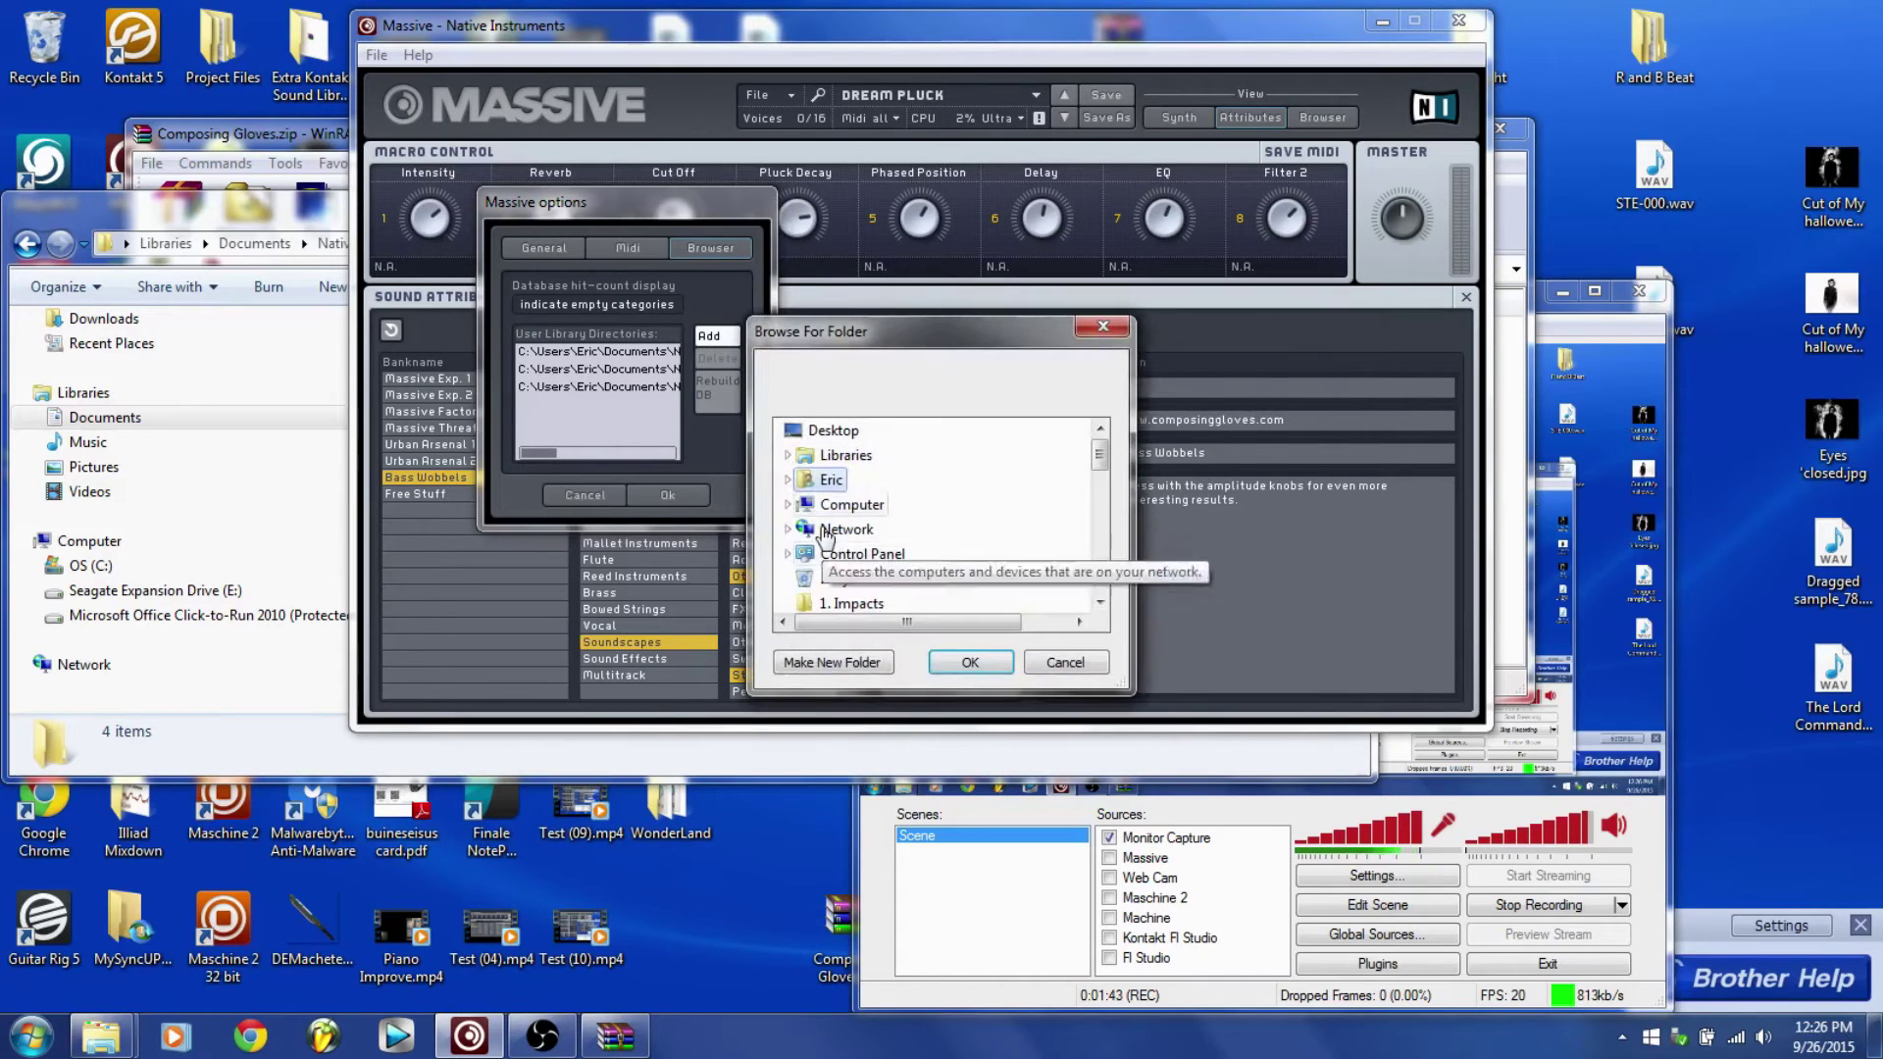
{"action": "left_click_drag", "start_coordinate": [1105, 459], "coordinate": [883, 481]}
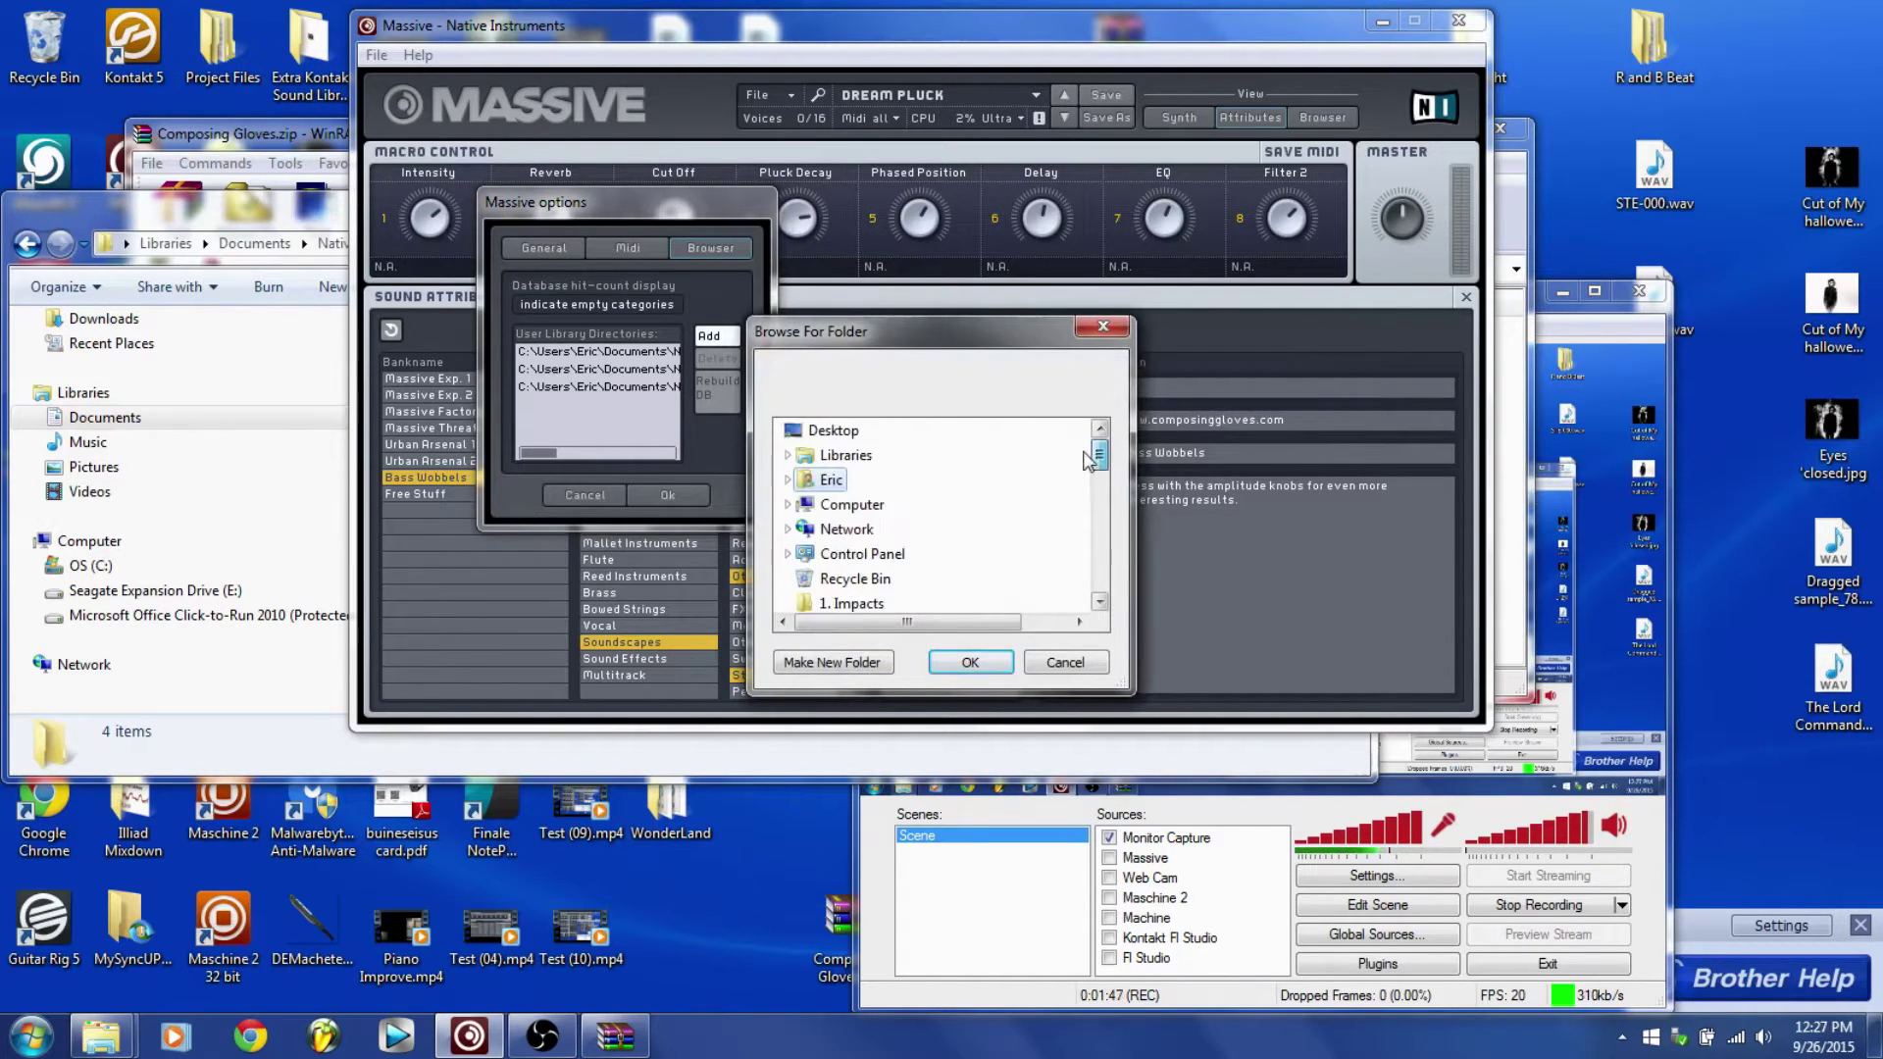
{"action": "left_click", "coordinate": [799, 480]}
{"action": "scroll", "coordinate": [894, 505], "scroll_direction": "down", "scroll_amount": 2}
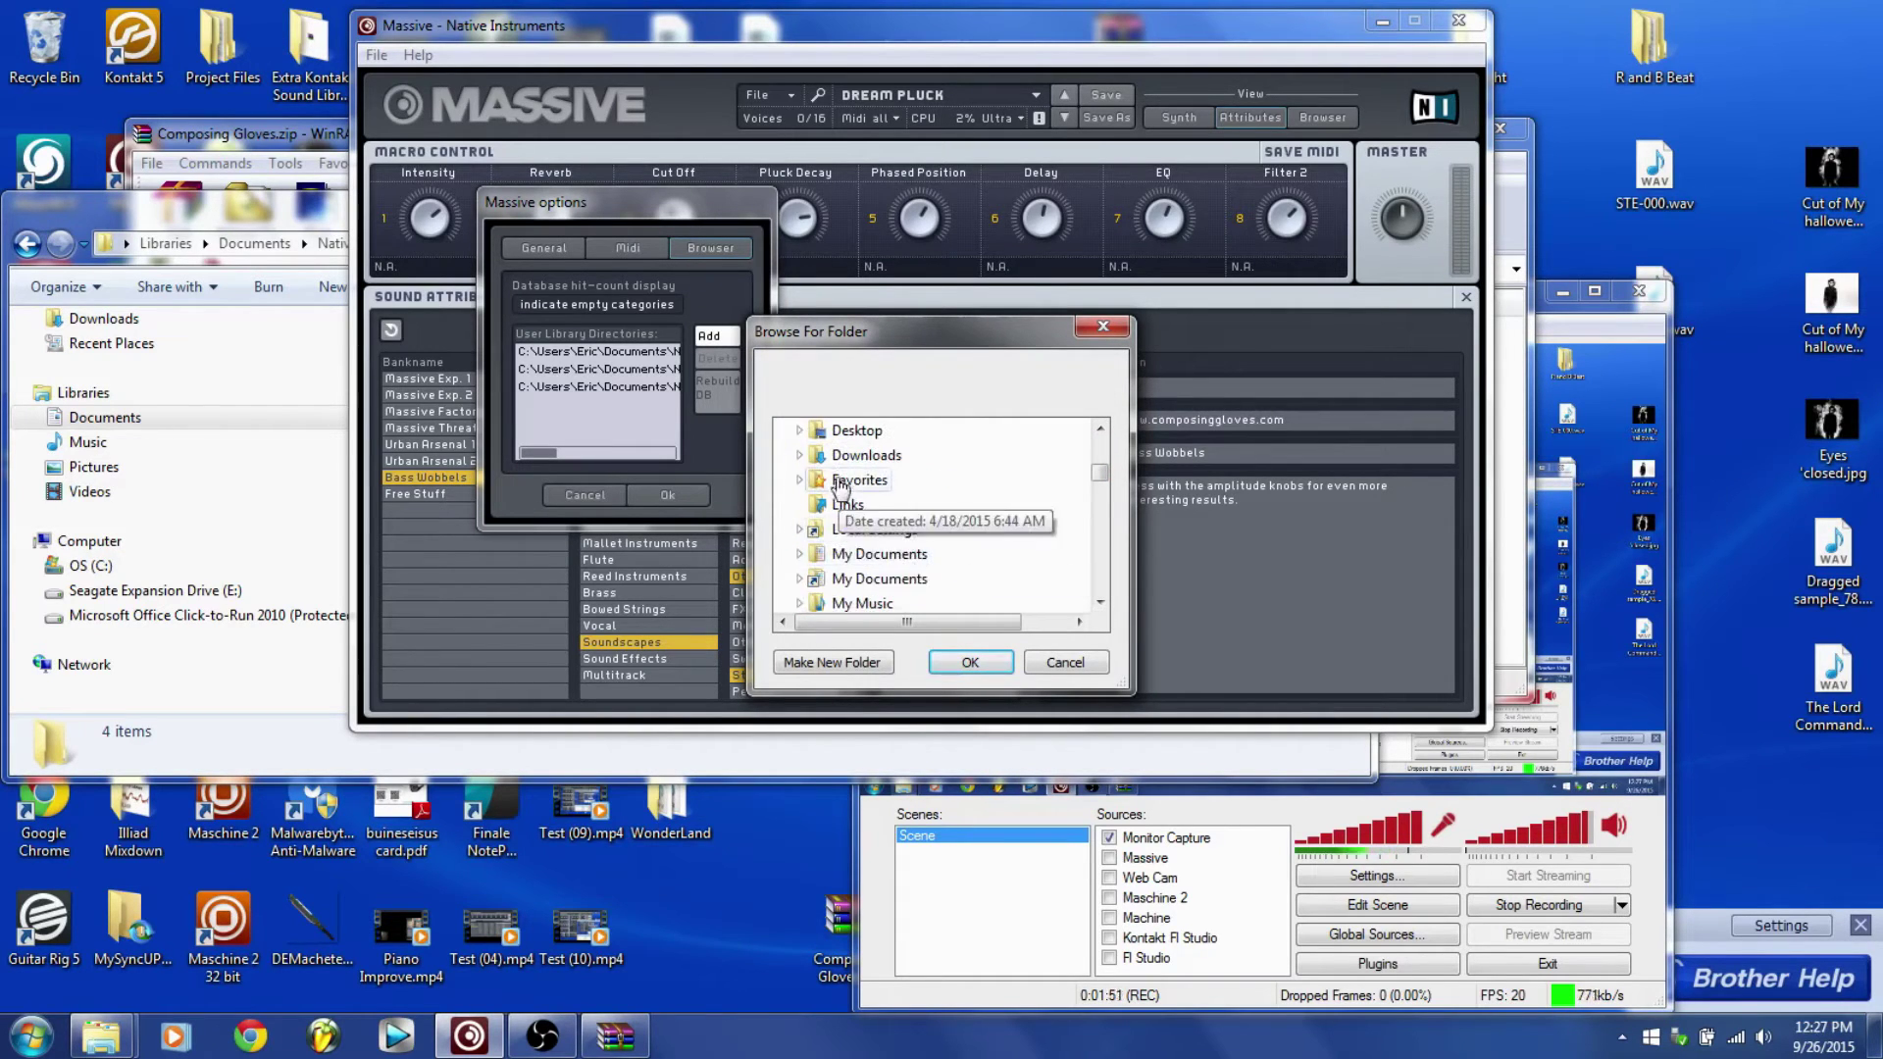
{"action": "left_click", "coordinate": [799, 554]}
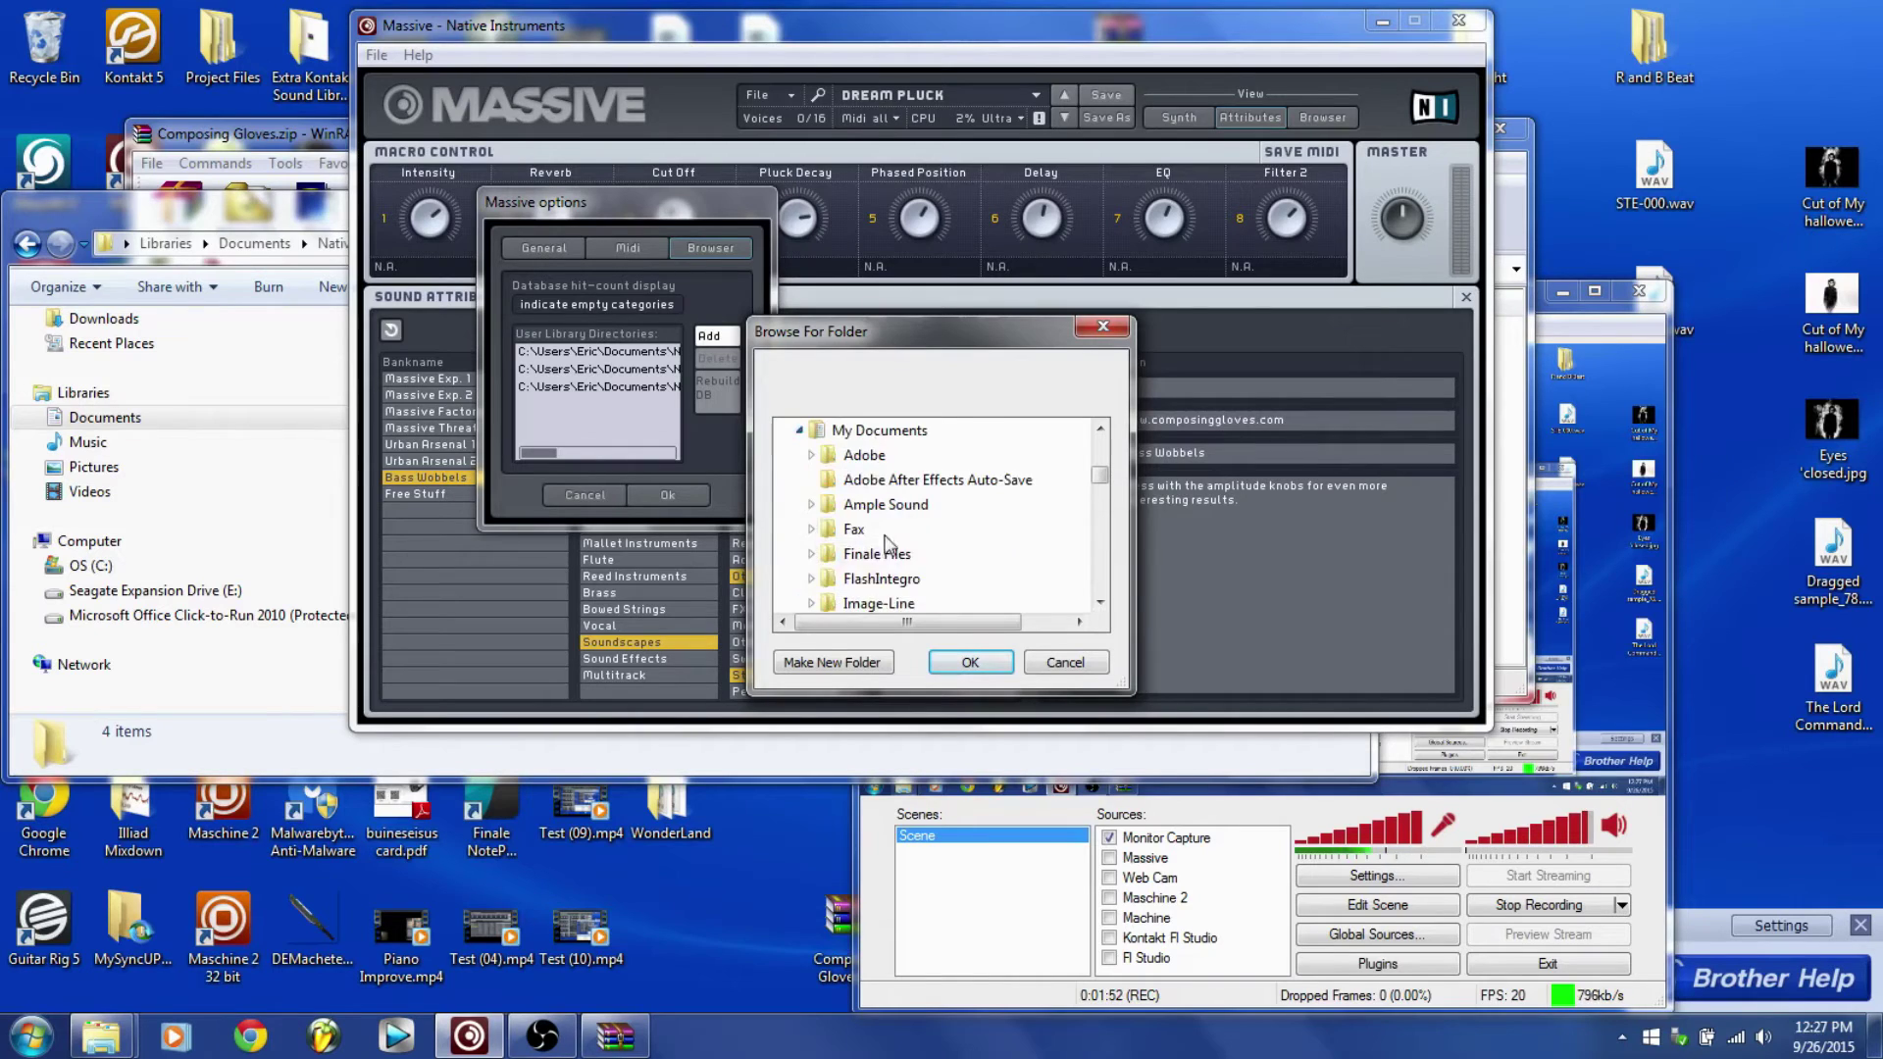
{"action": "scroll", "coordinate": [941, 520], "scroll_direction": "down", "scroll_amount": 5}
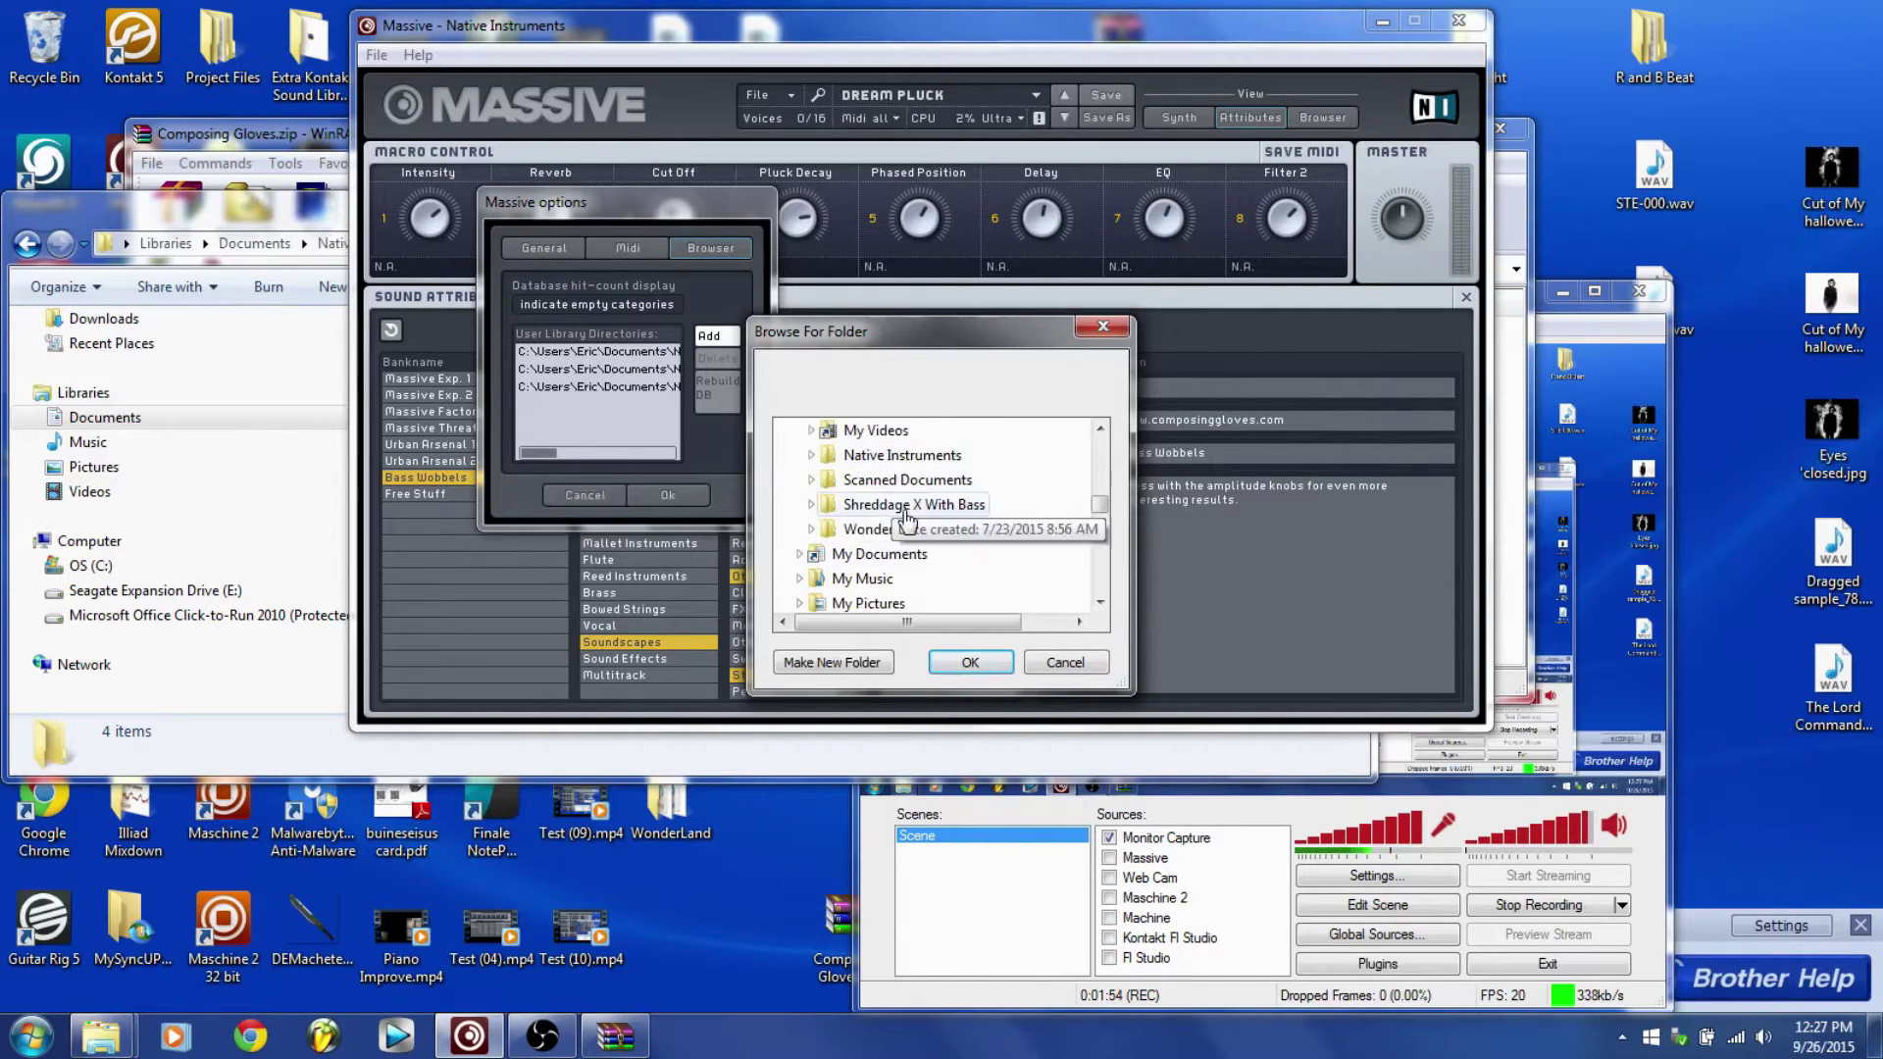
{"action": "left_click", "coordinate": [811, 455]}
{"action": "scroll", "coordinate": [931, 520], "scroll_direction": "down", "scroll_amount": 2}
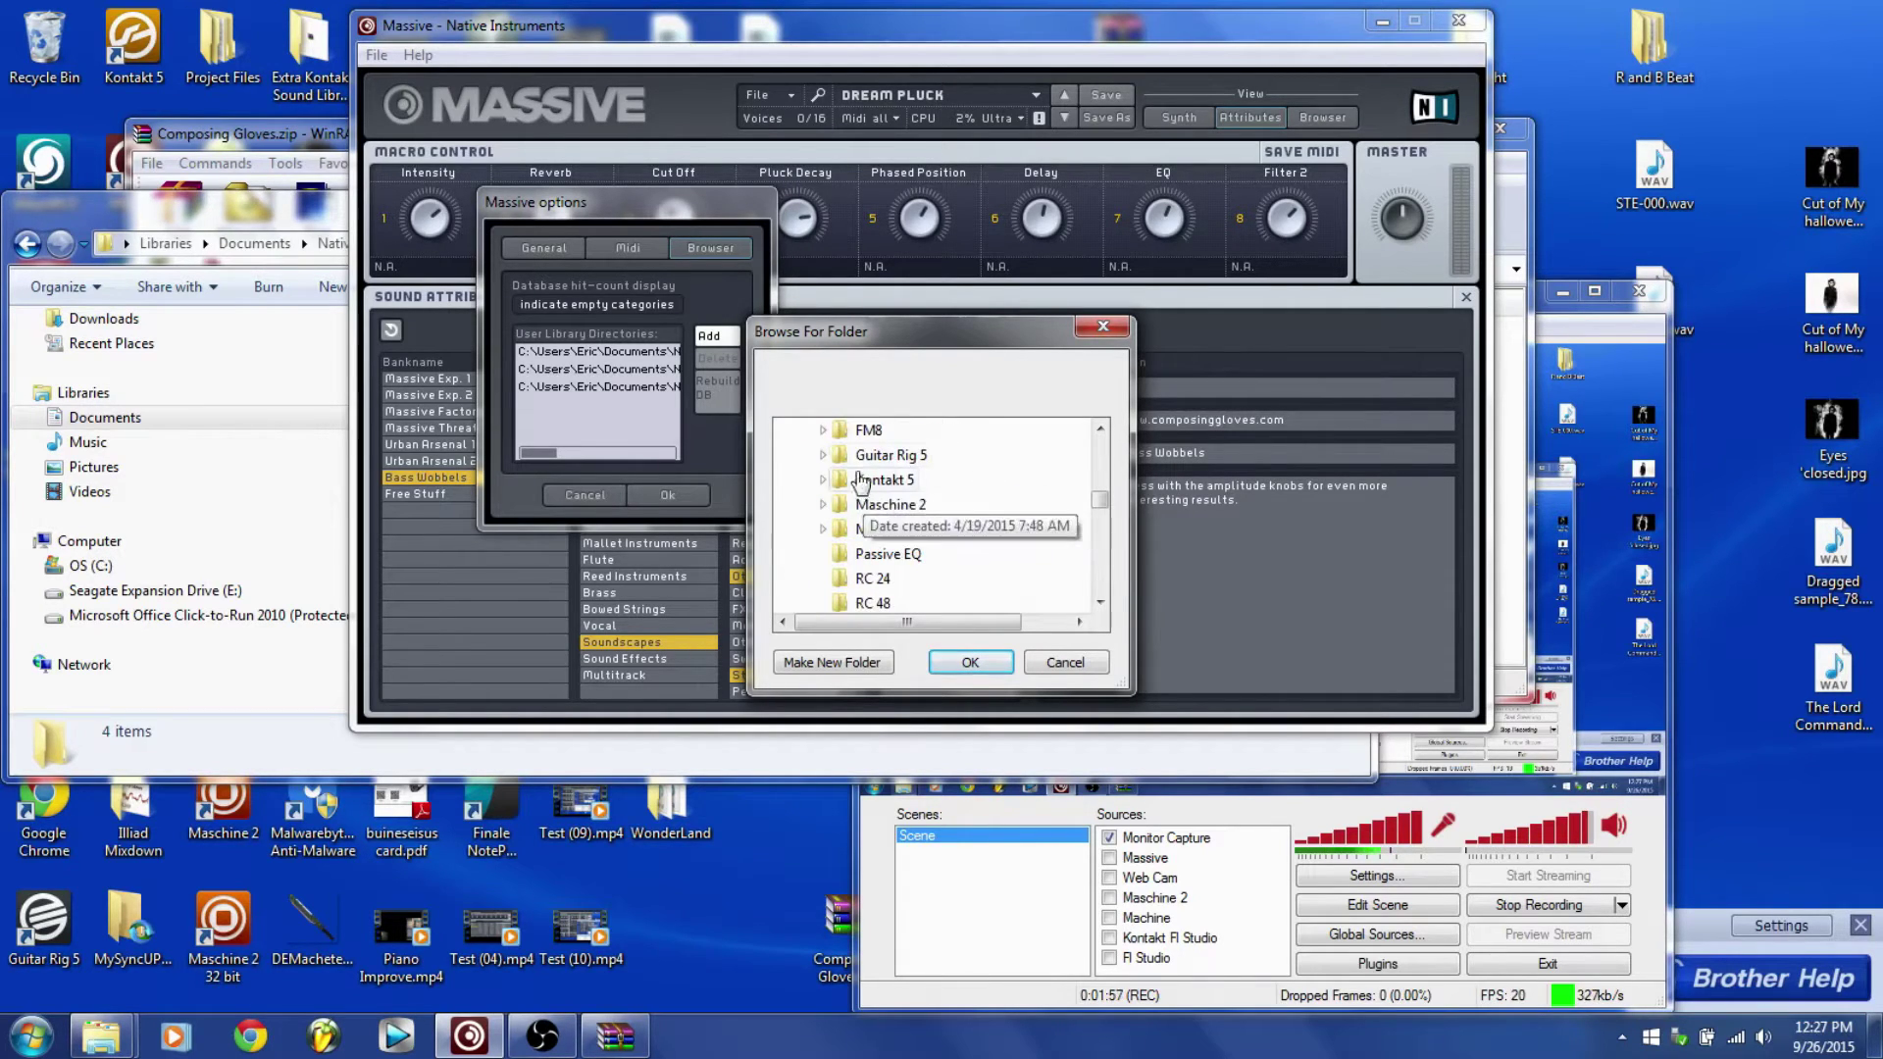
Expand Massive › Sounds › Composing Gloves, then choose and confirm the Bass Wobbles folder.
{"action": "double_click", "coordinate": [888, 530]}
{"action": "scroll", "coordinate": [924, 577], "scroll_direction": "down", "scroll_amount": 1}
{"action": "scroll", "coordinate": [924, 576], "scroll_direction": "down", "scroll_amount": 1}
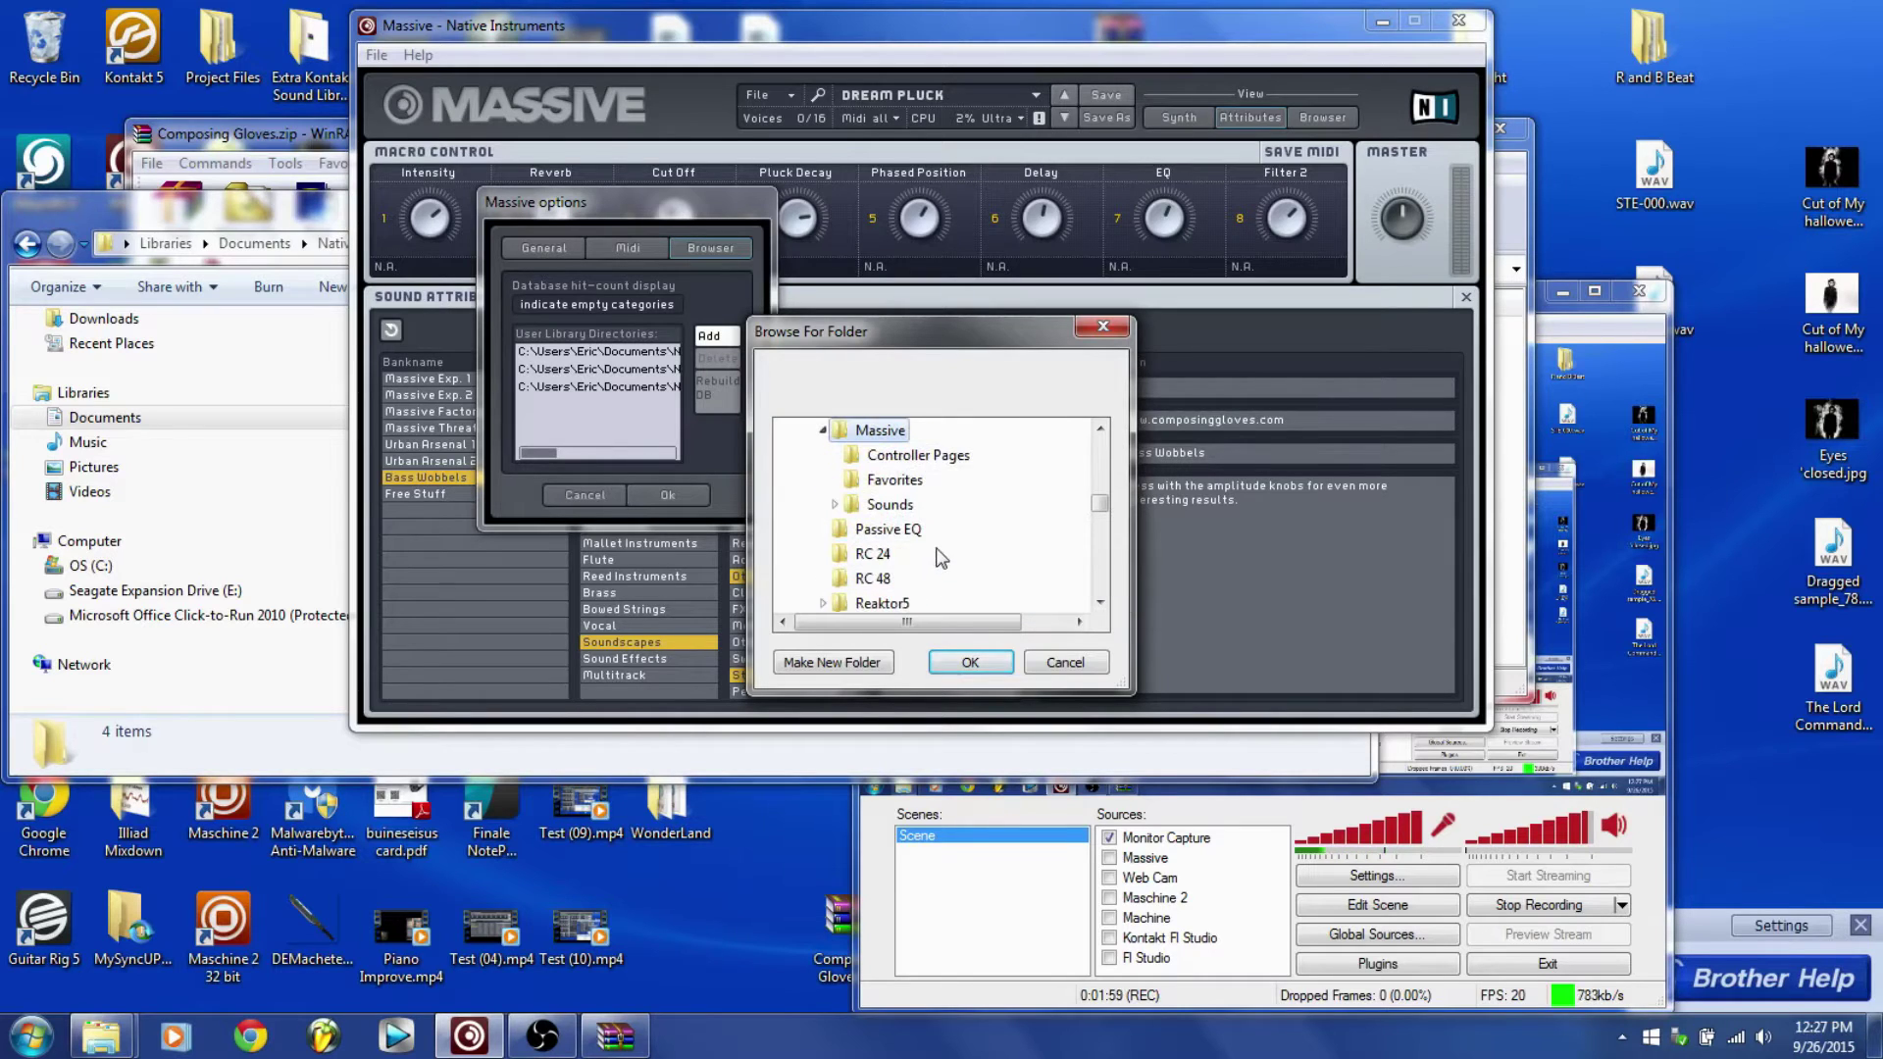
{"action": "double_click", "coordinate": [891, 504]}
{"action": "scroll", "coordinate": [936, 559], "scroll_direction": "down", "scroll_amount": 1}
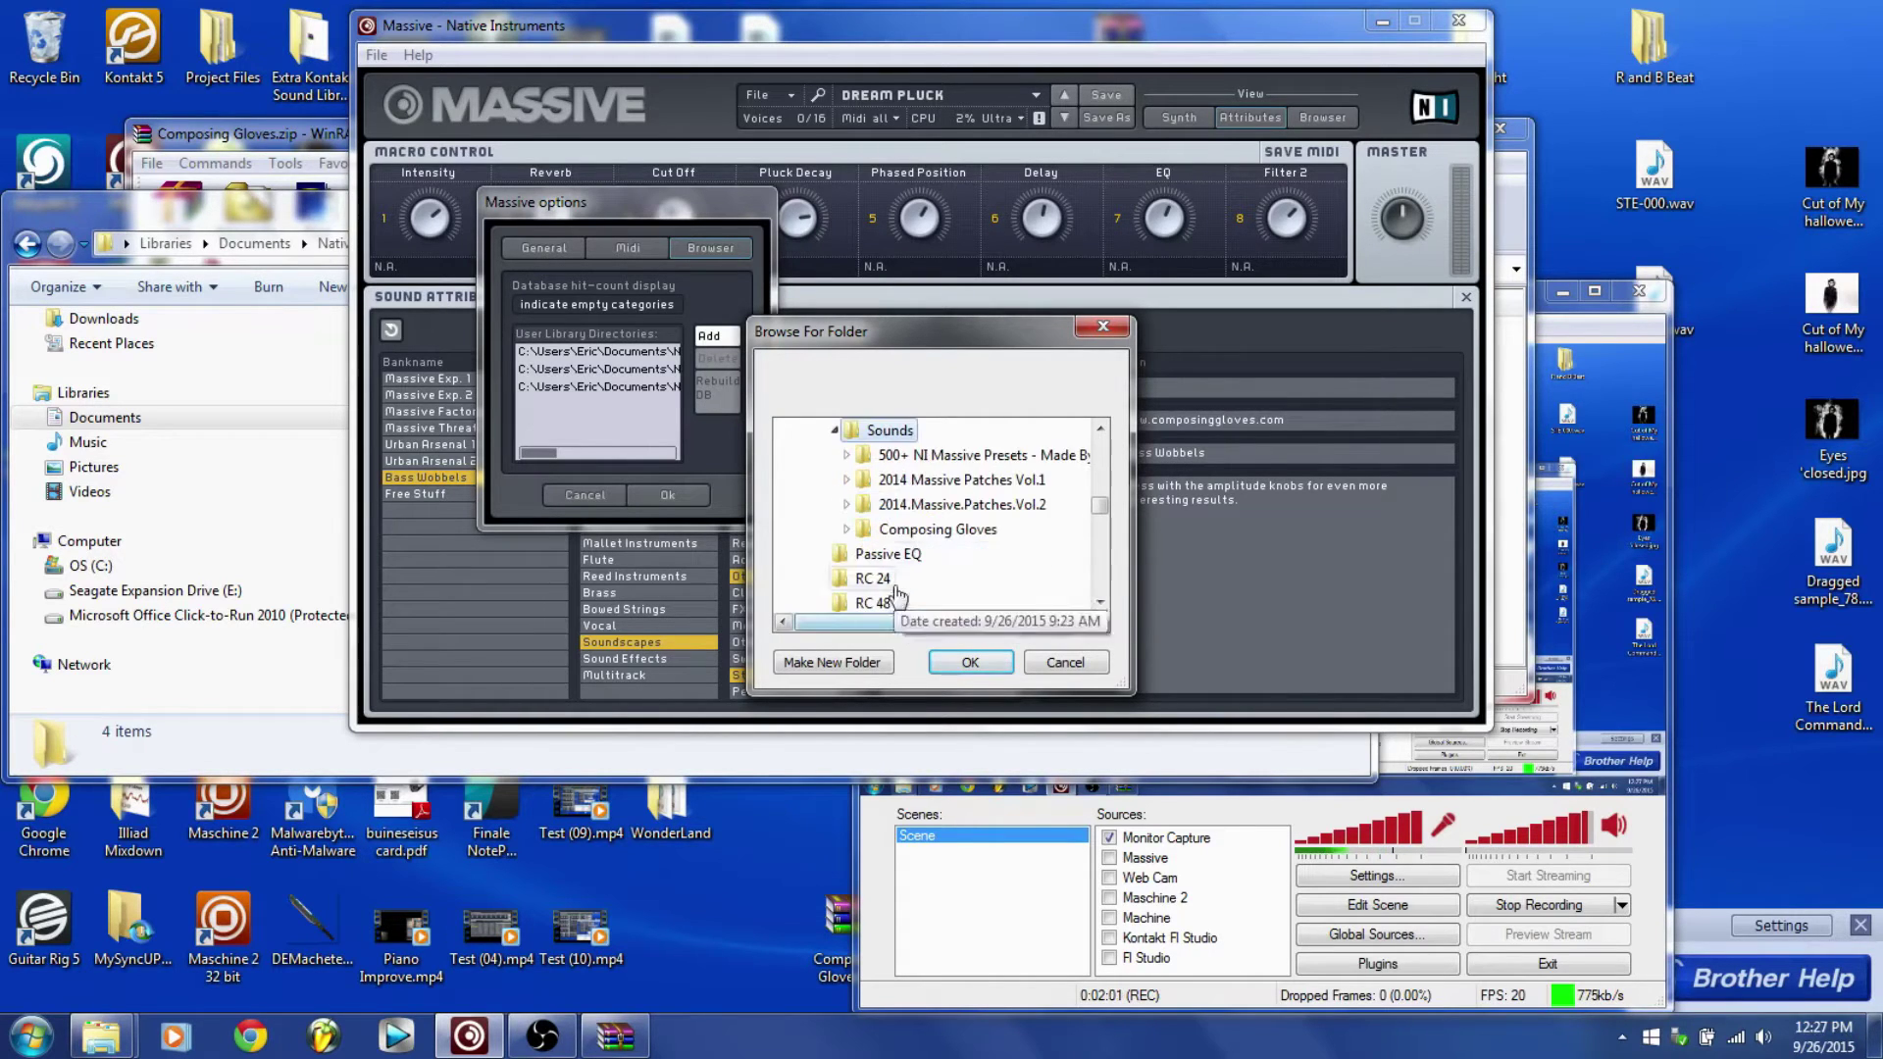
{"action": "double_click", "coordinate": [910, 529]}
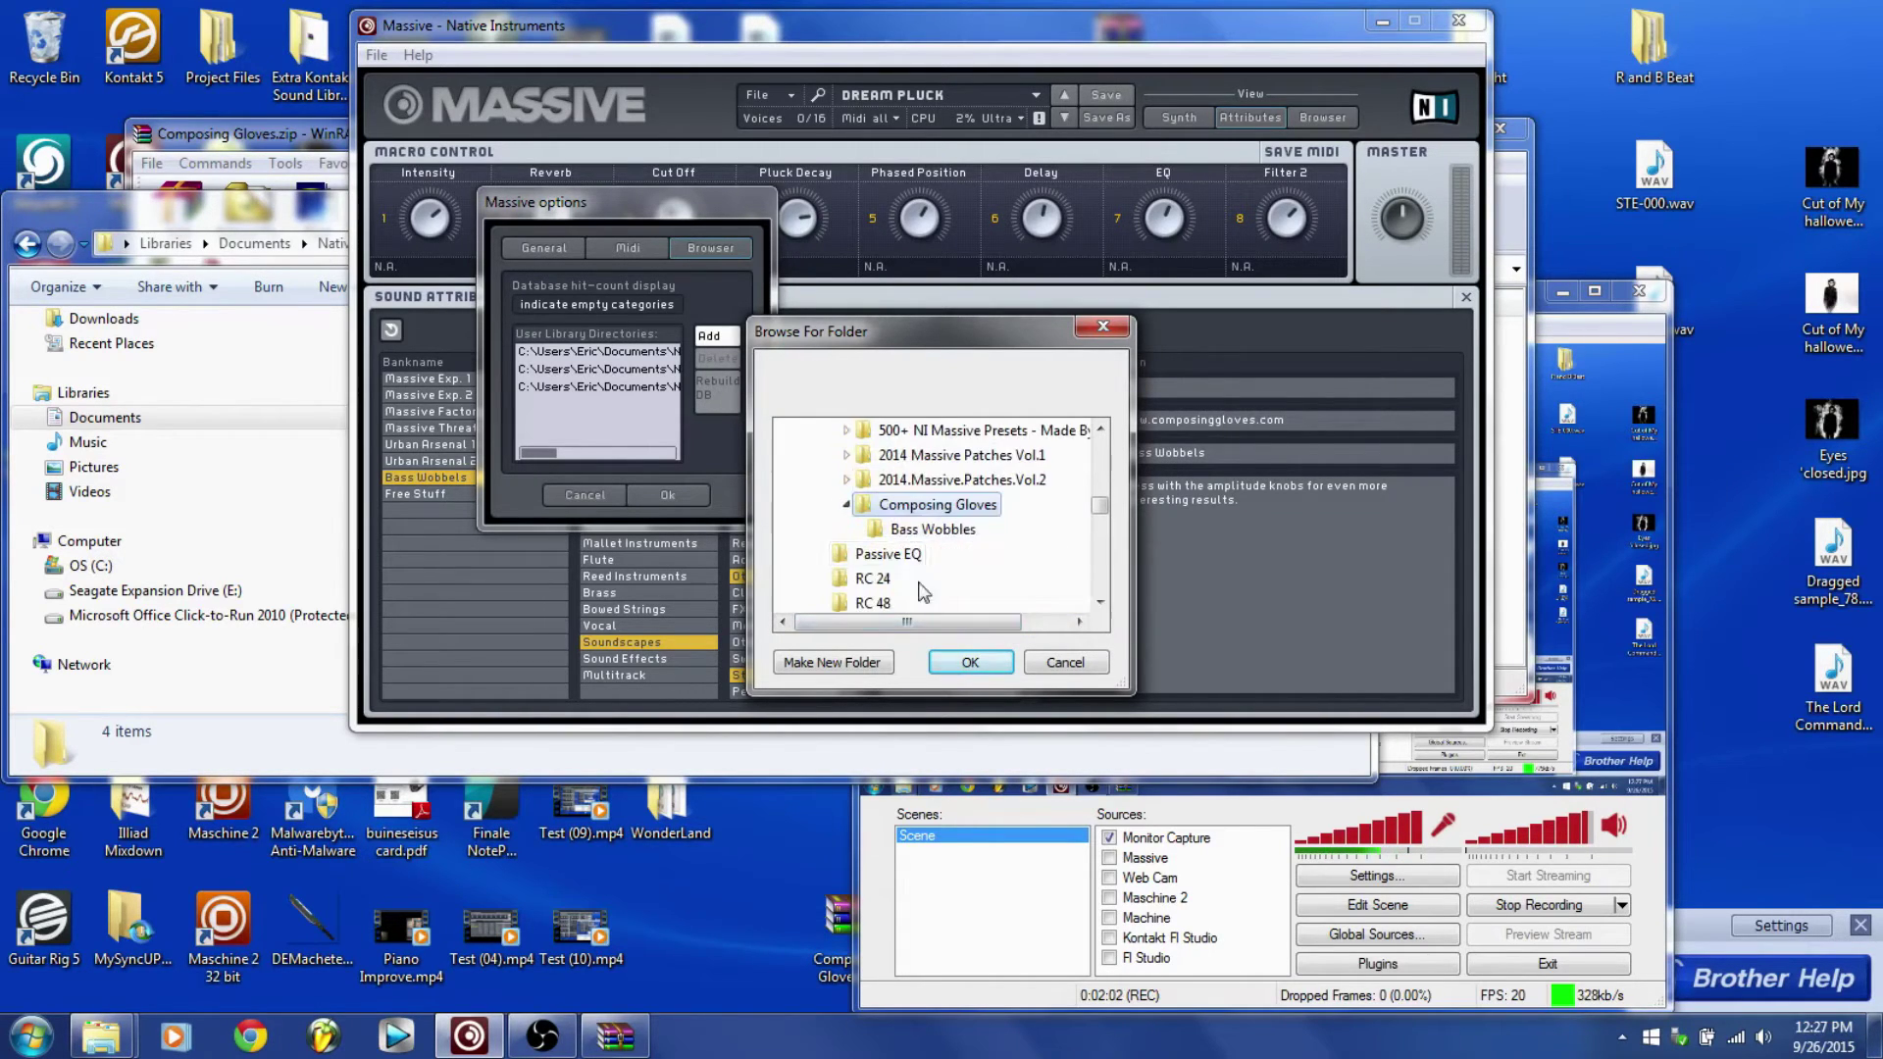
{"action": "left_click", "coordinate": [910, 534]}
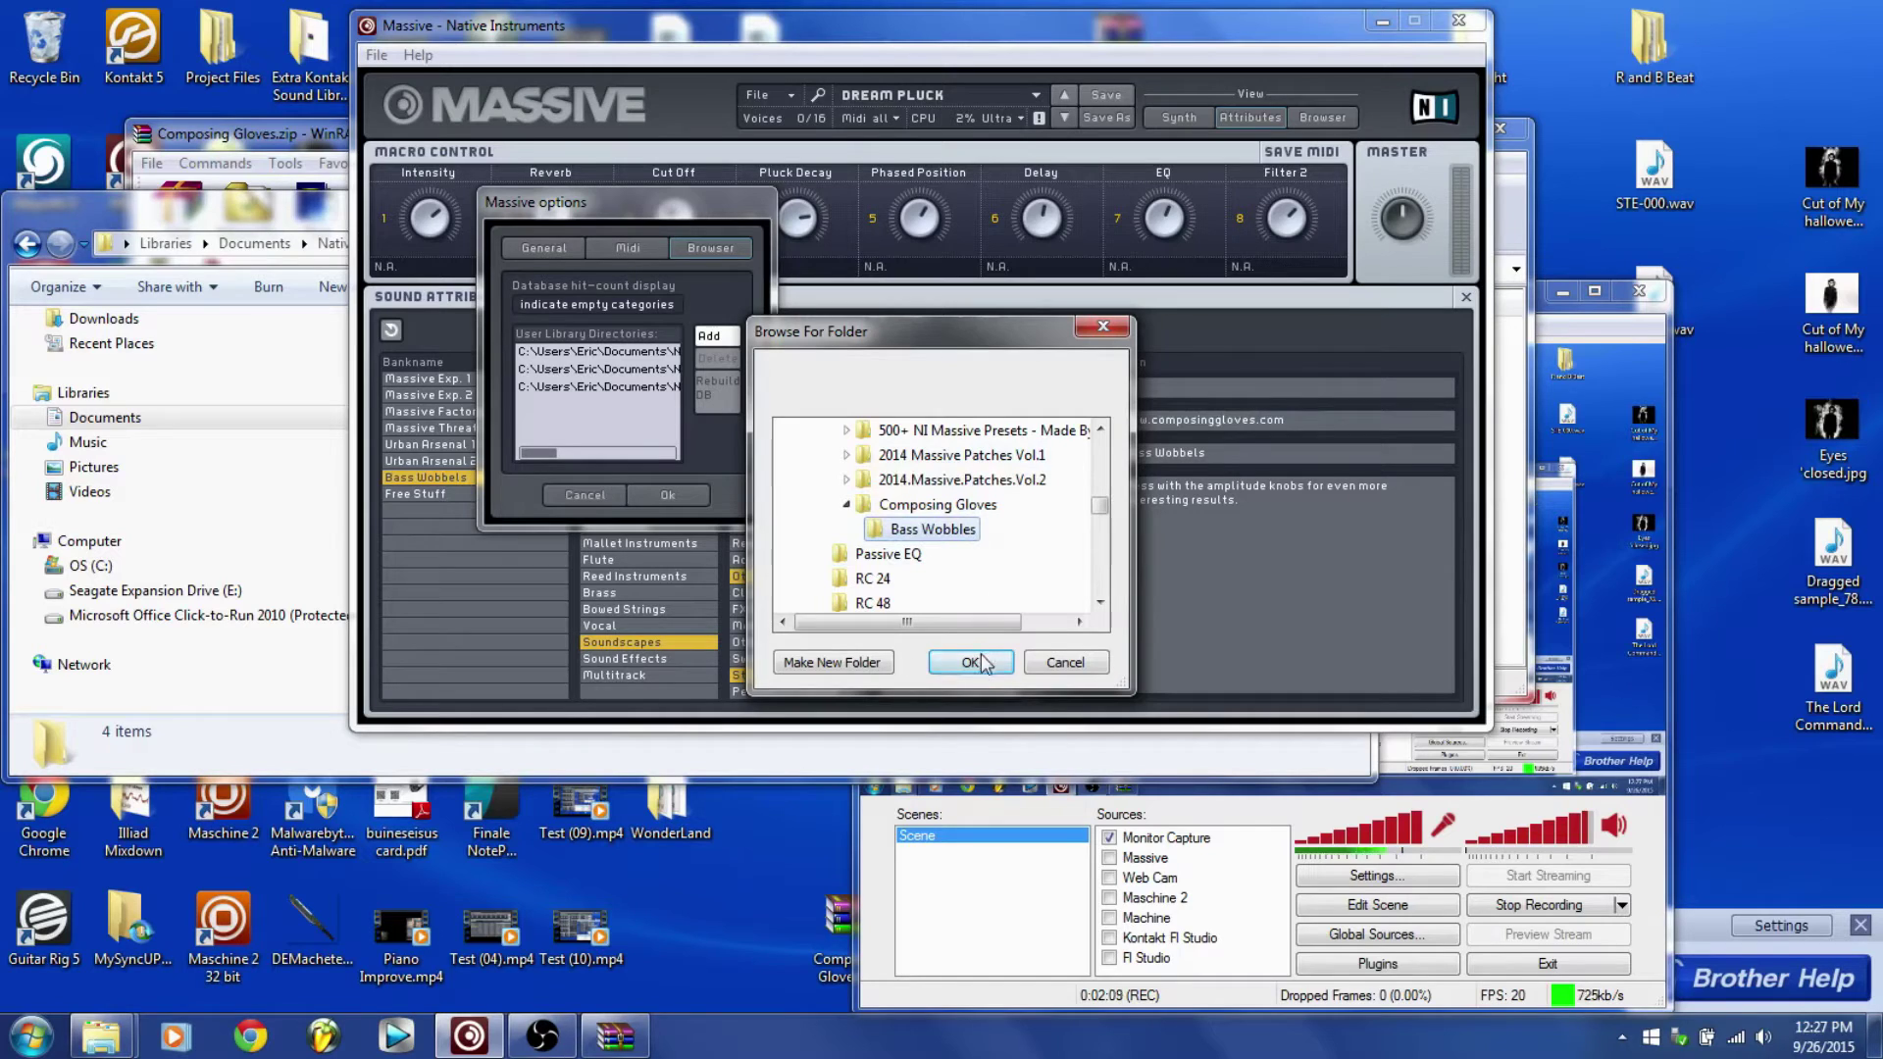
{"action": "left_click", "coordinate": [1067, 666]}
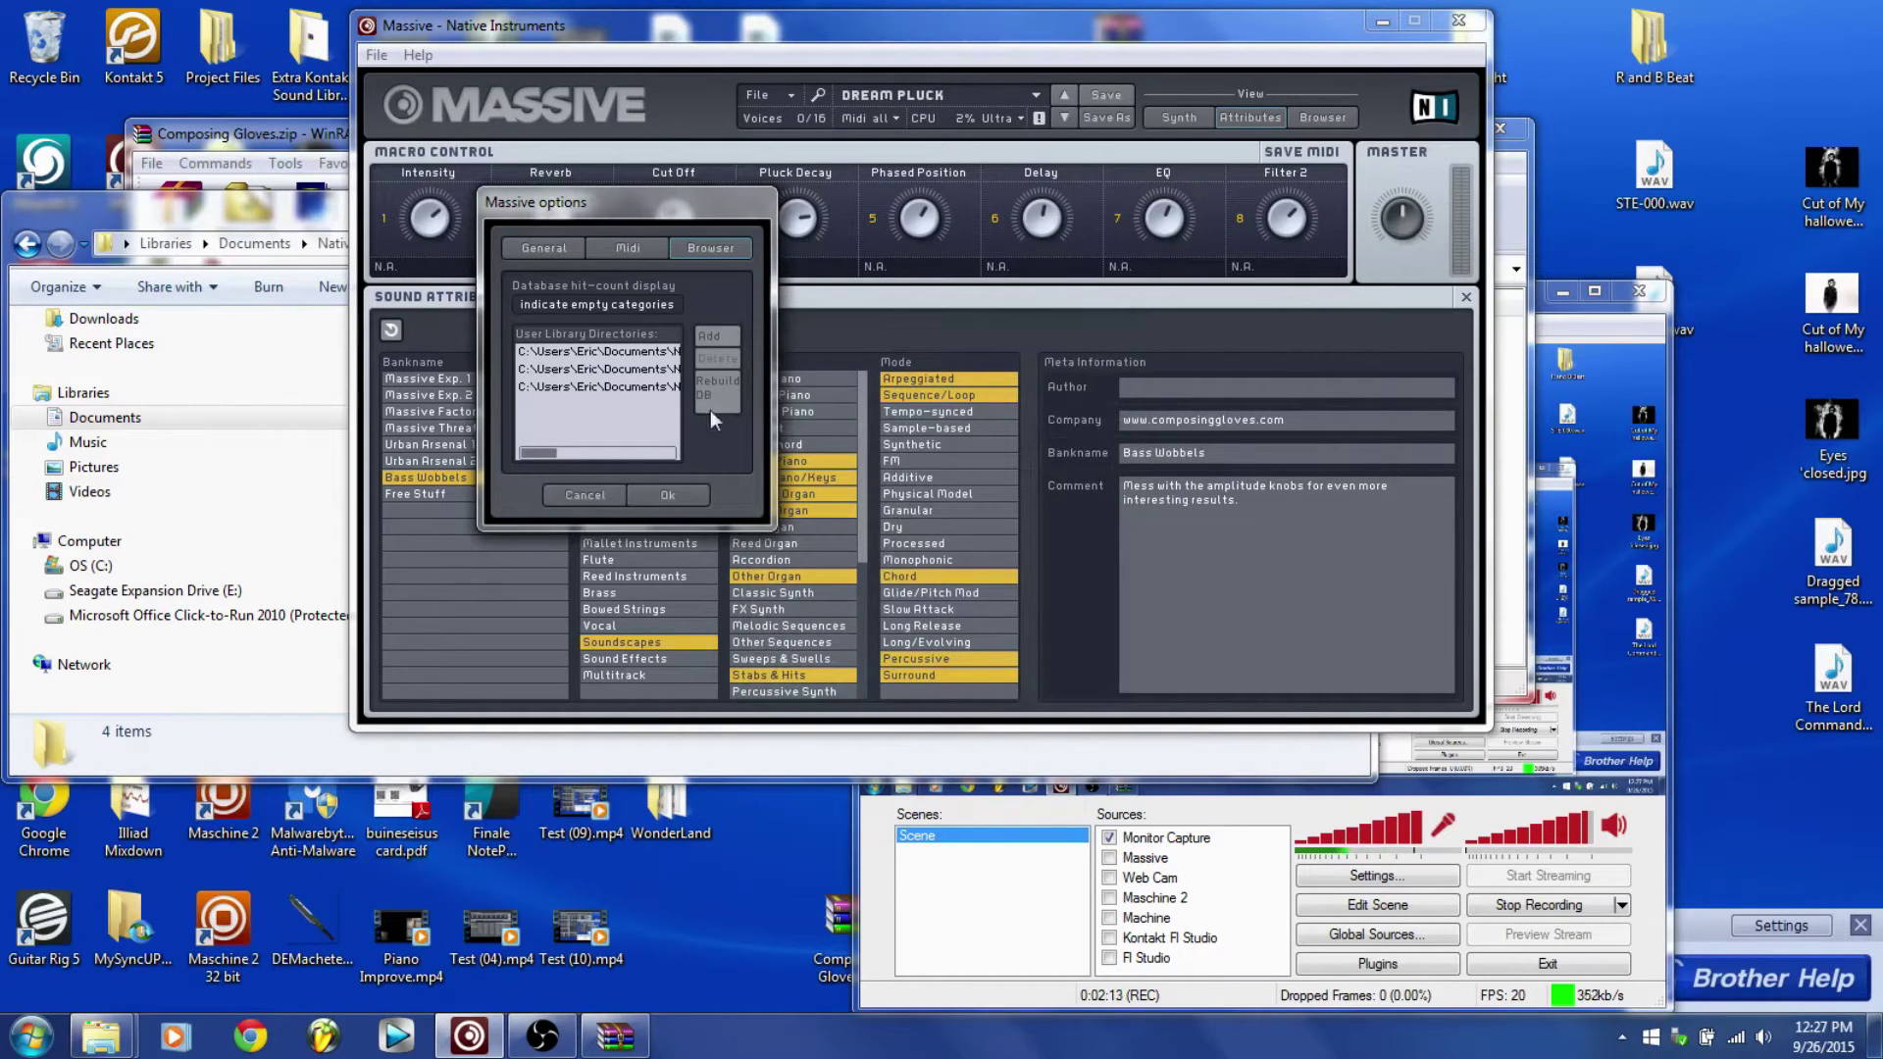
Move the options dialog right and confirm it with Ok, keeping three user library directories.
{"action": "left_click_drag", "start_coordinate": [621, 208], "coordinate": [865, 200]}
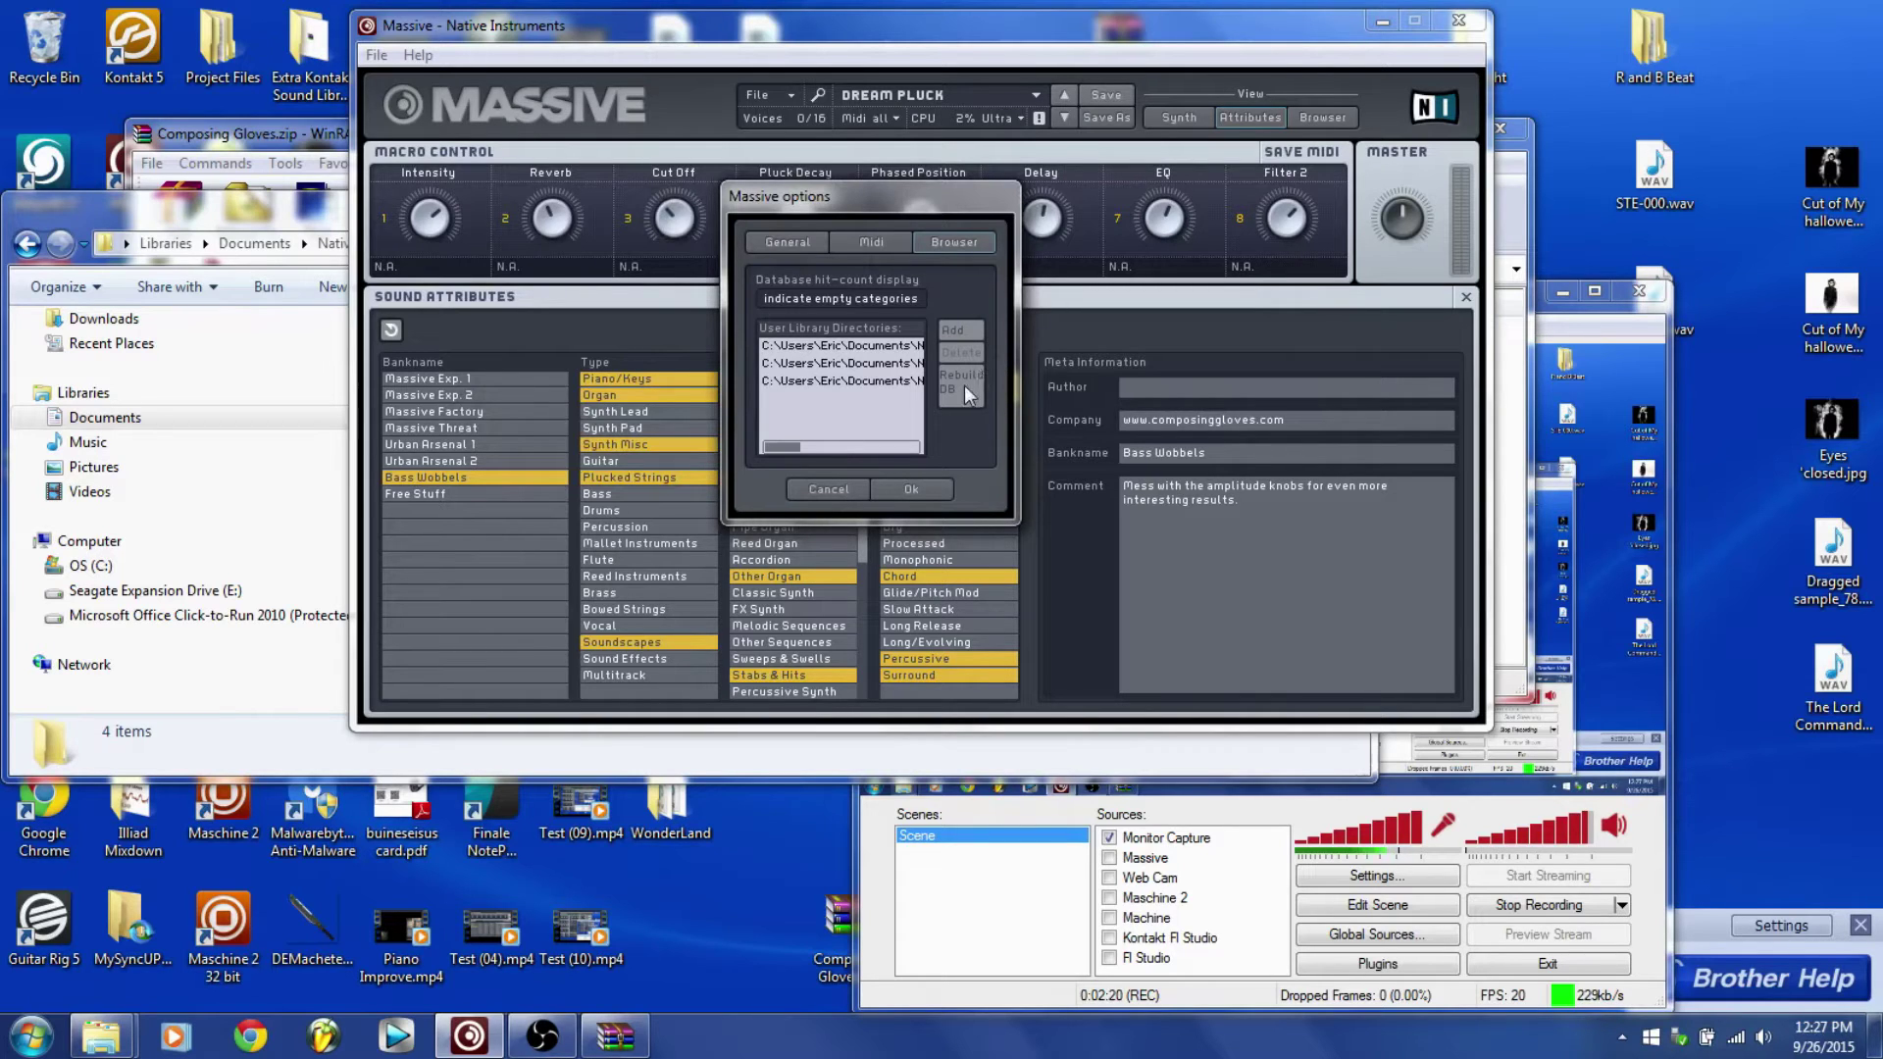
{"action": "left_click", "coordinate": [922, 487]}
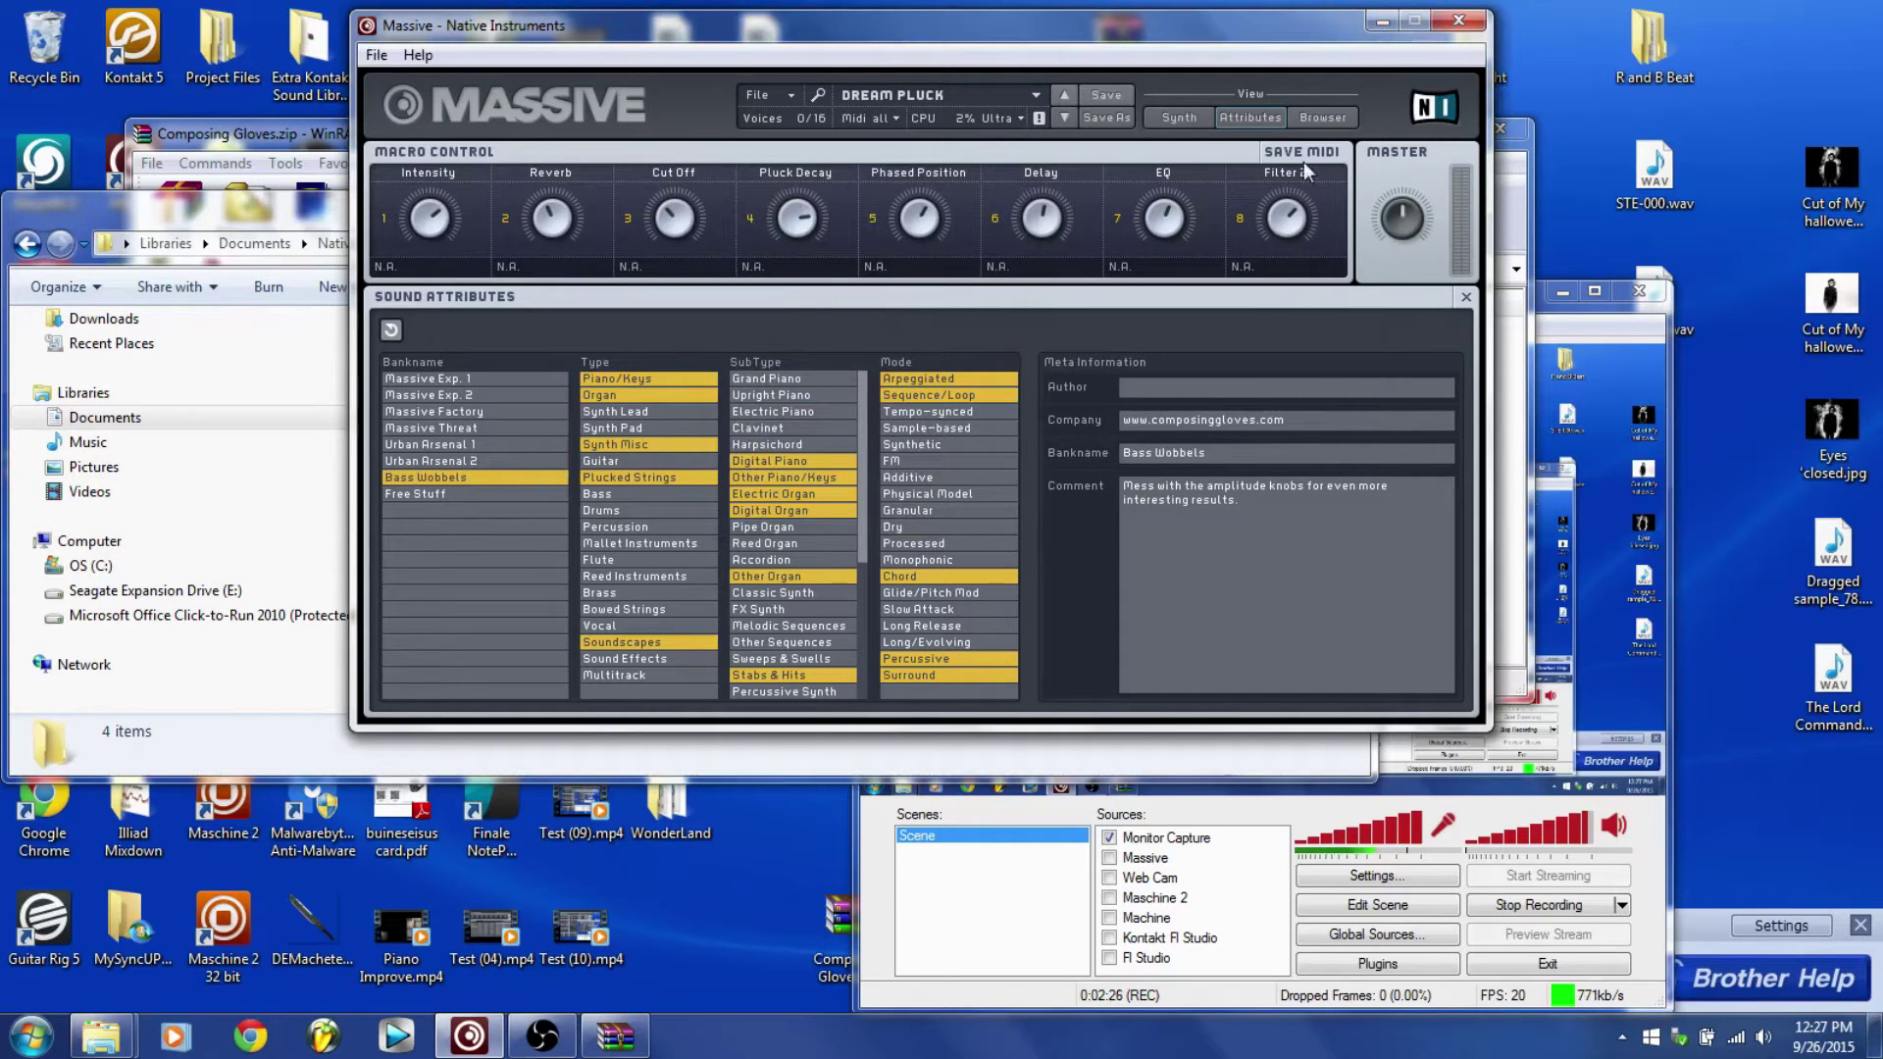
In the sound browser, select the Bass Wobbels bank to list its presets.
{"action": "left_click", "coordinate": [1326, 117]}
{"action": "left_click", "coordinate": [1249, 118]}
{"action": "left_click", "coordinate": [1314, 118]}
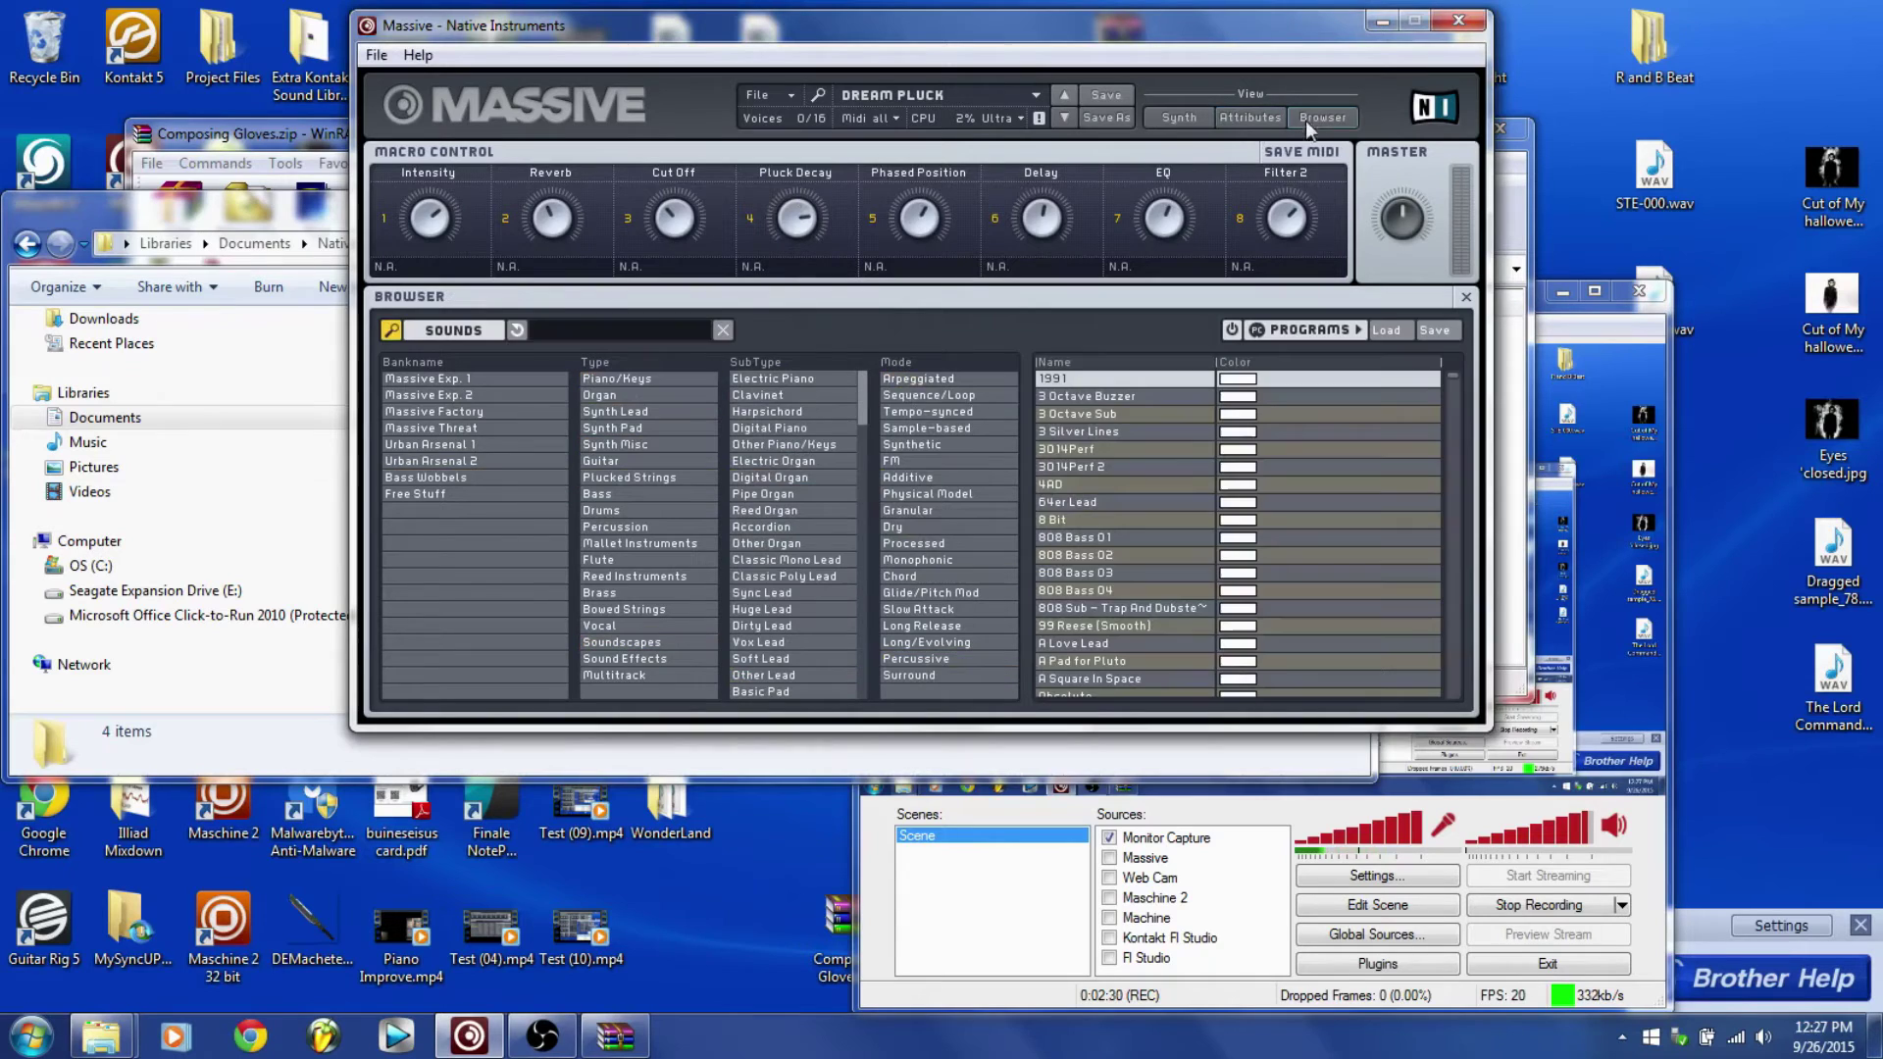
{"action": "left_click", "coordinate": [412, 477]}
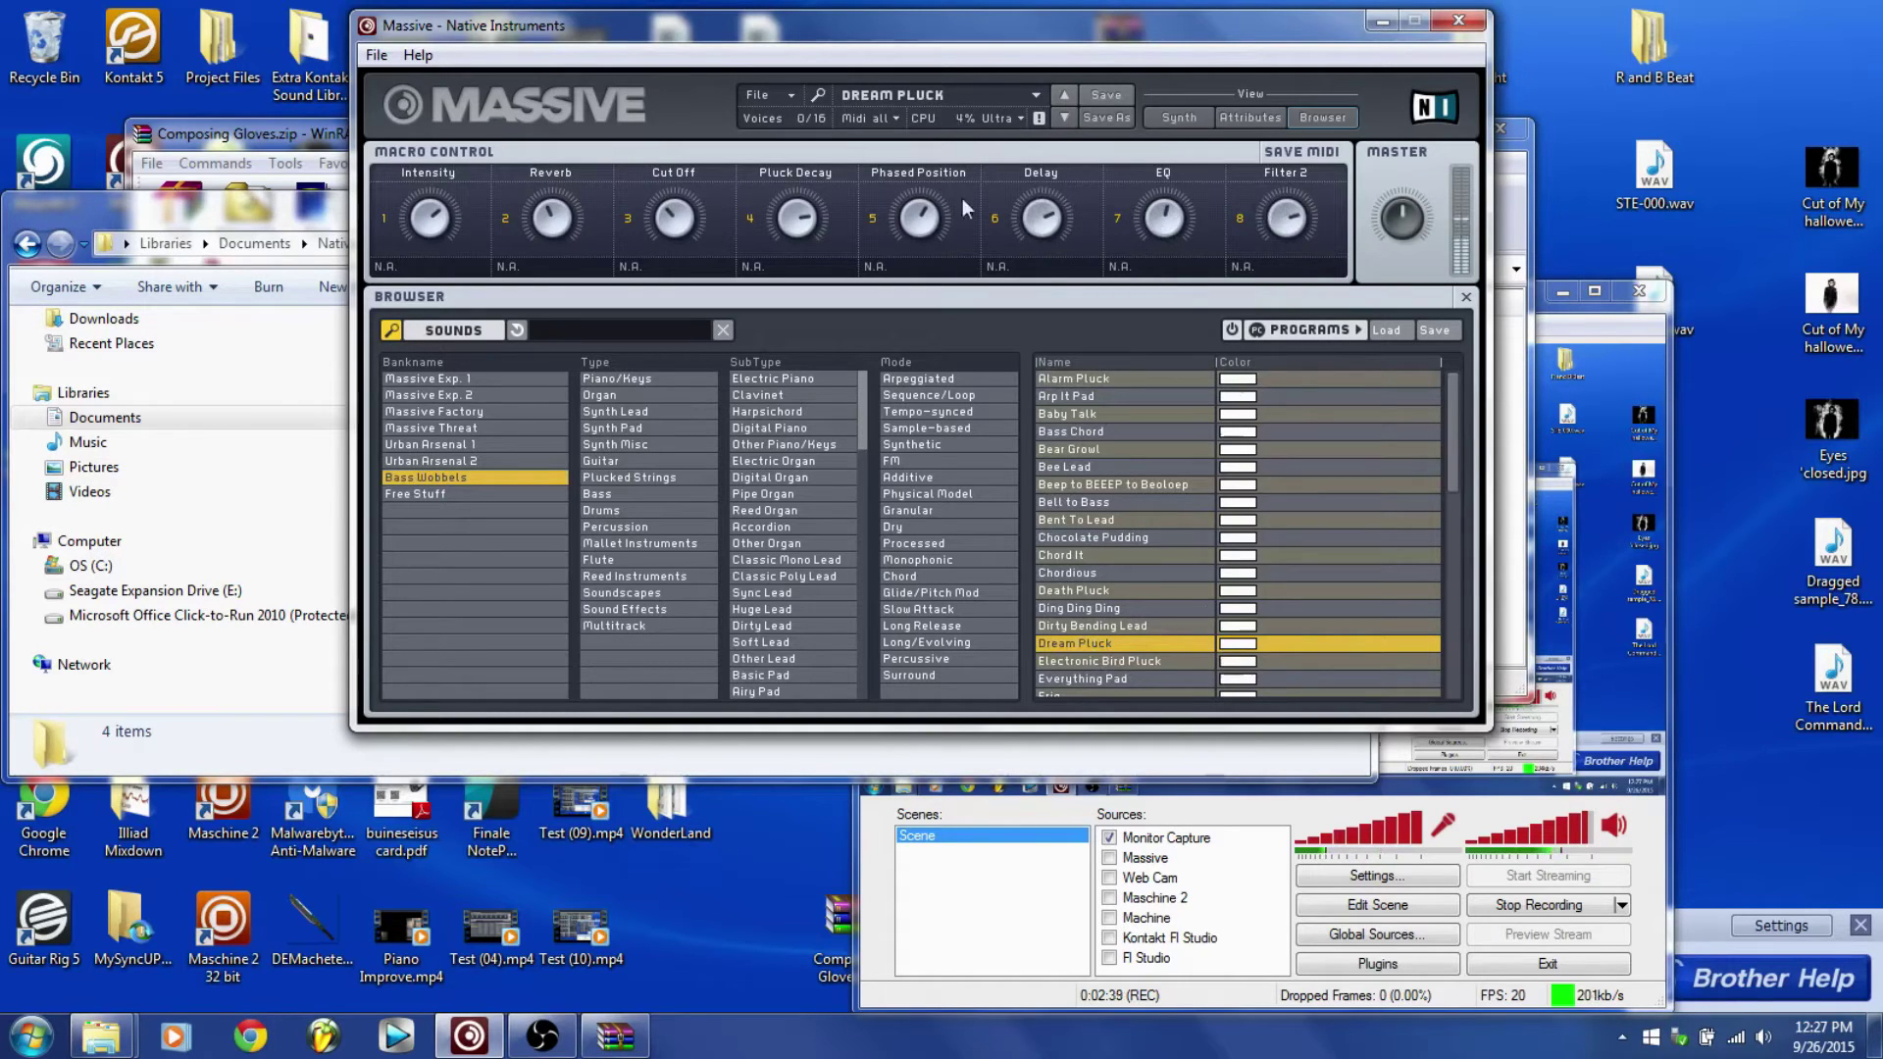
Lower the Phased Position and Cut Off macros, nudge Reverb, then view Dream Pluck's attributes.
{"action": "left_click_drag", "start_coordinate": [910, 168], "coordinate": [810, 269]}
{"action": "left_click_drag", "start_coordinate": [552, 221], "coordinate": [581, 180]}
{"action": "left_click_drag", "start_coordinate": [673, 255], "coordinate": [551, 265]}
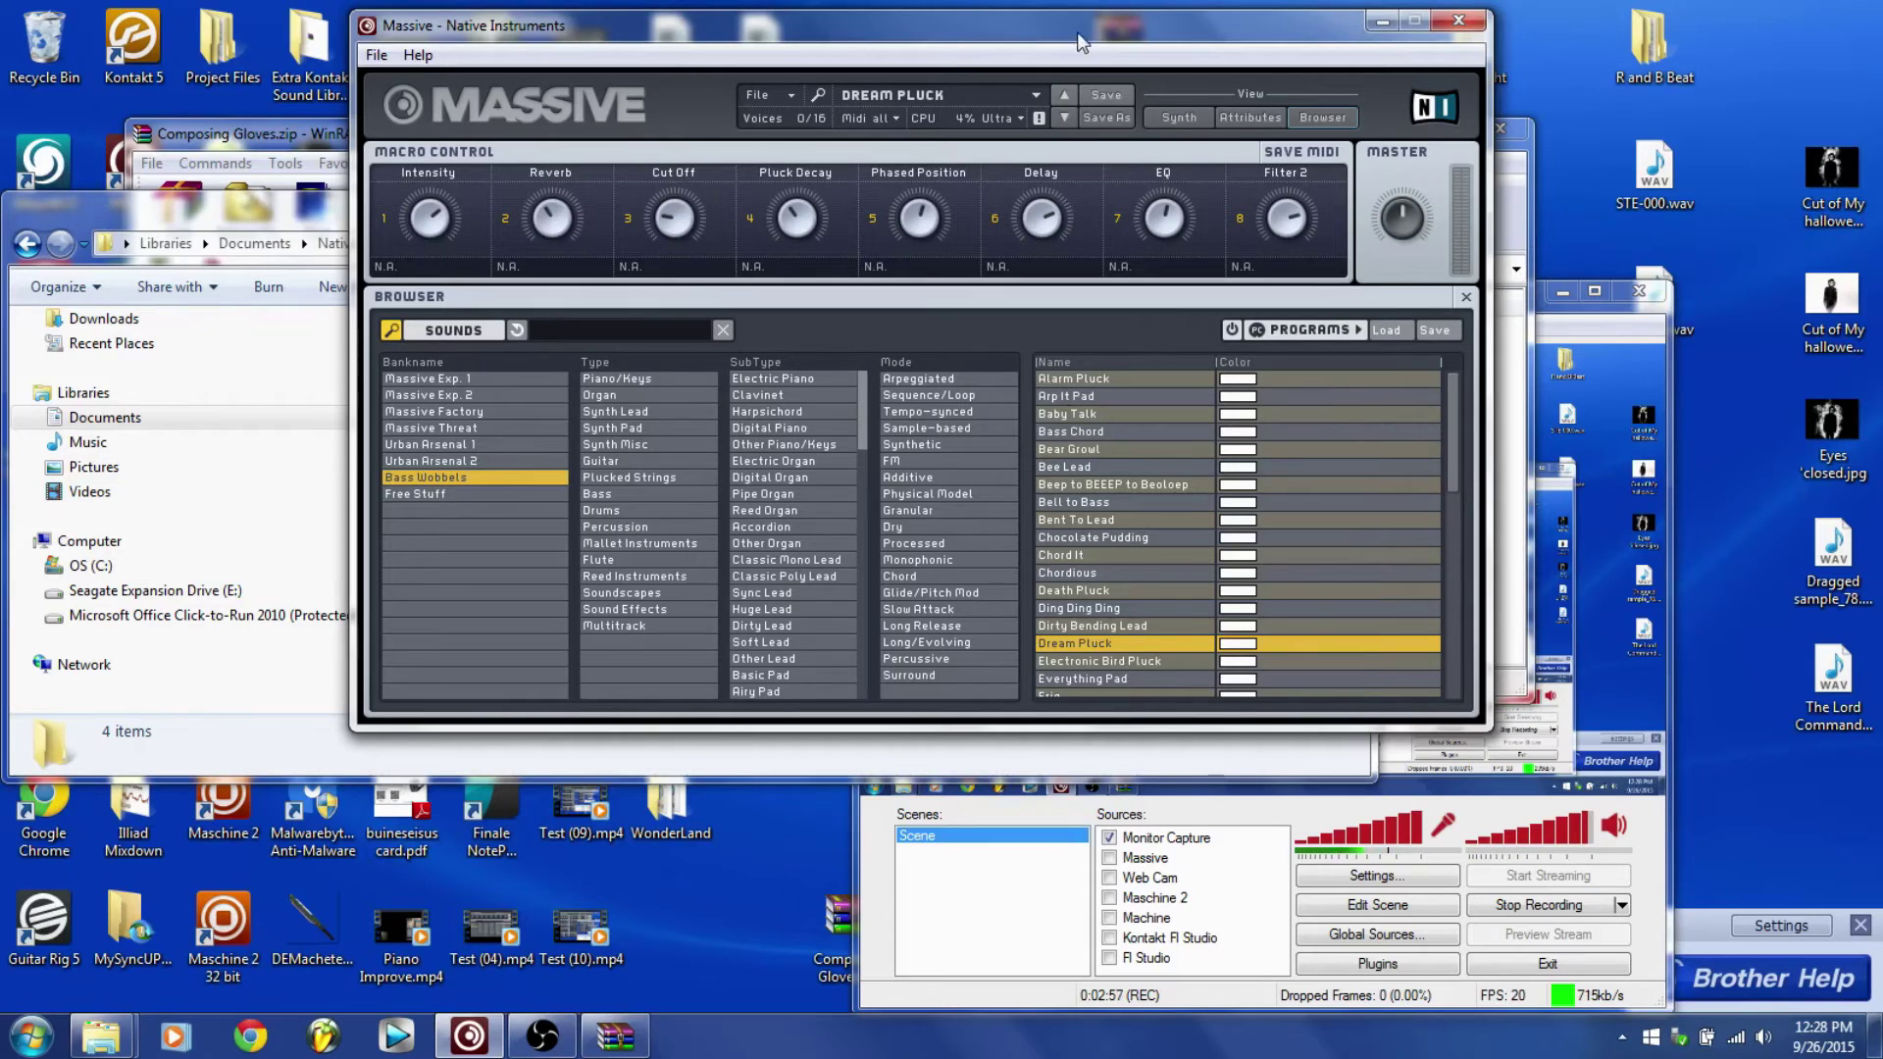
{"action": "left_click_drag", "start_coordinate": [1075, 30], "coordinate": [1003, 21]}
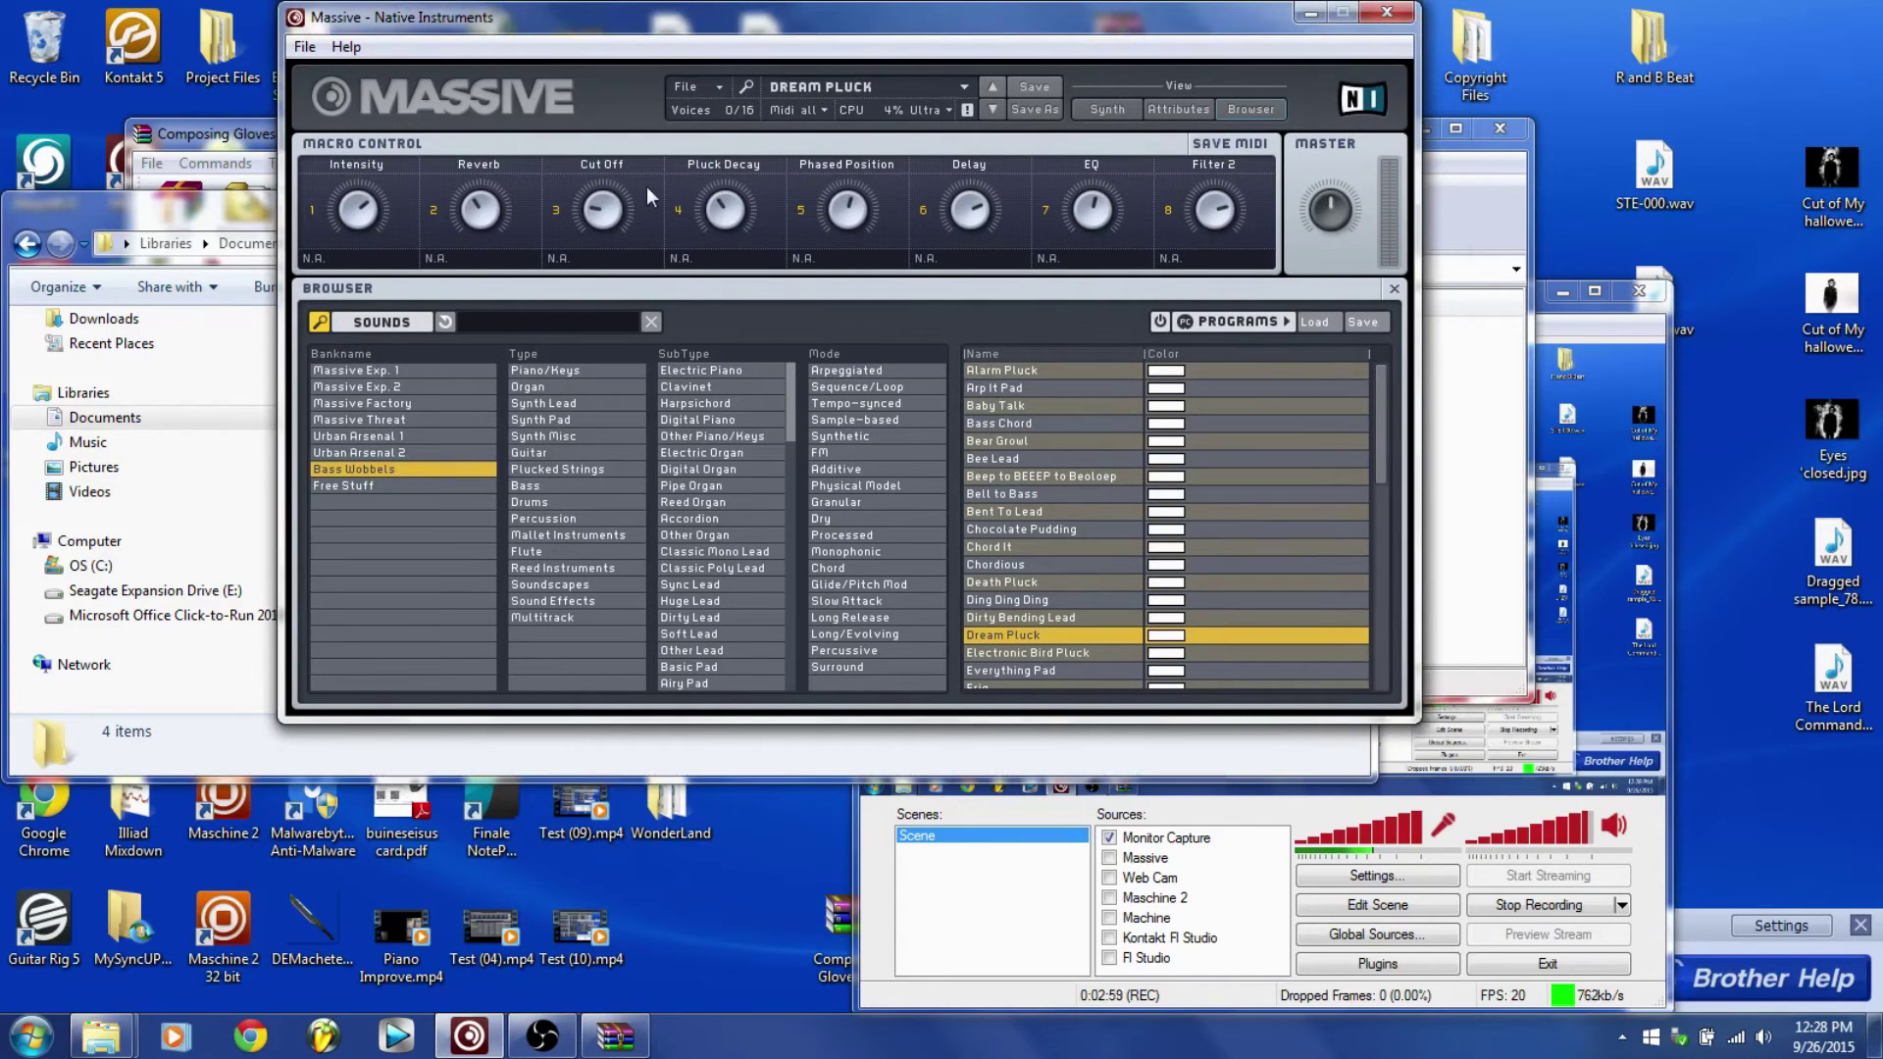
{"action": "left_click", "coordinate": [1199, 113]}
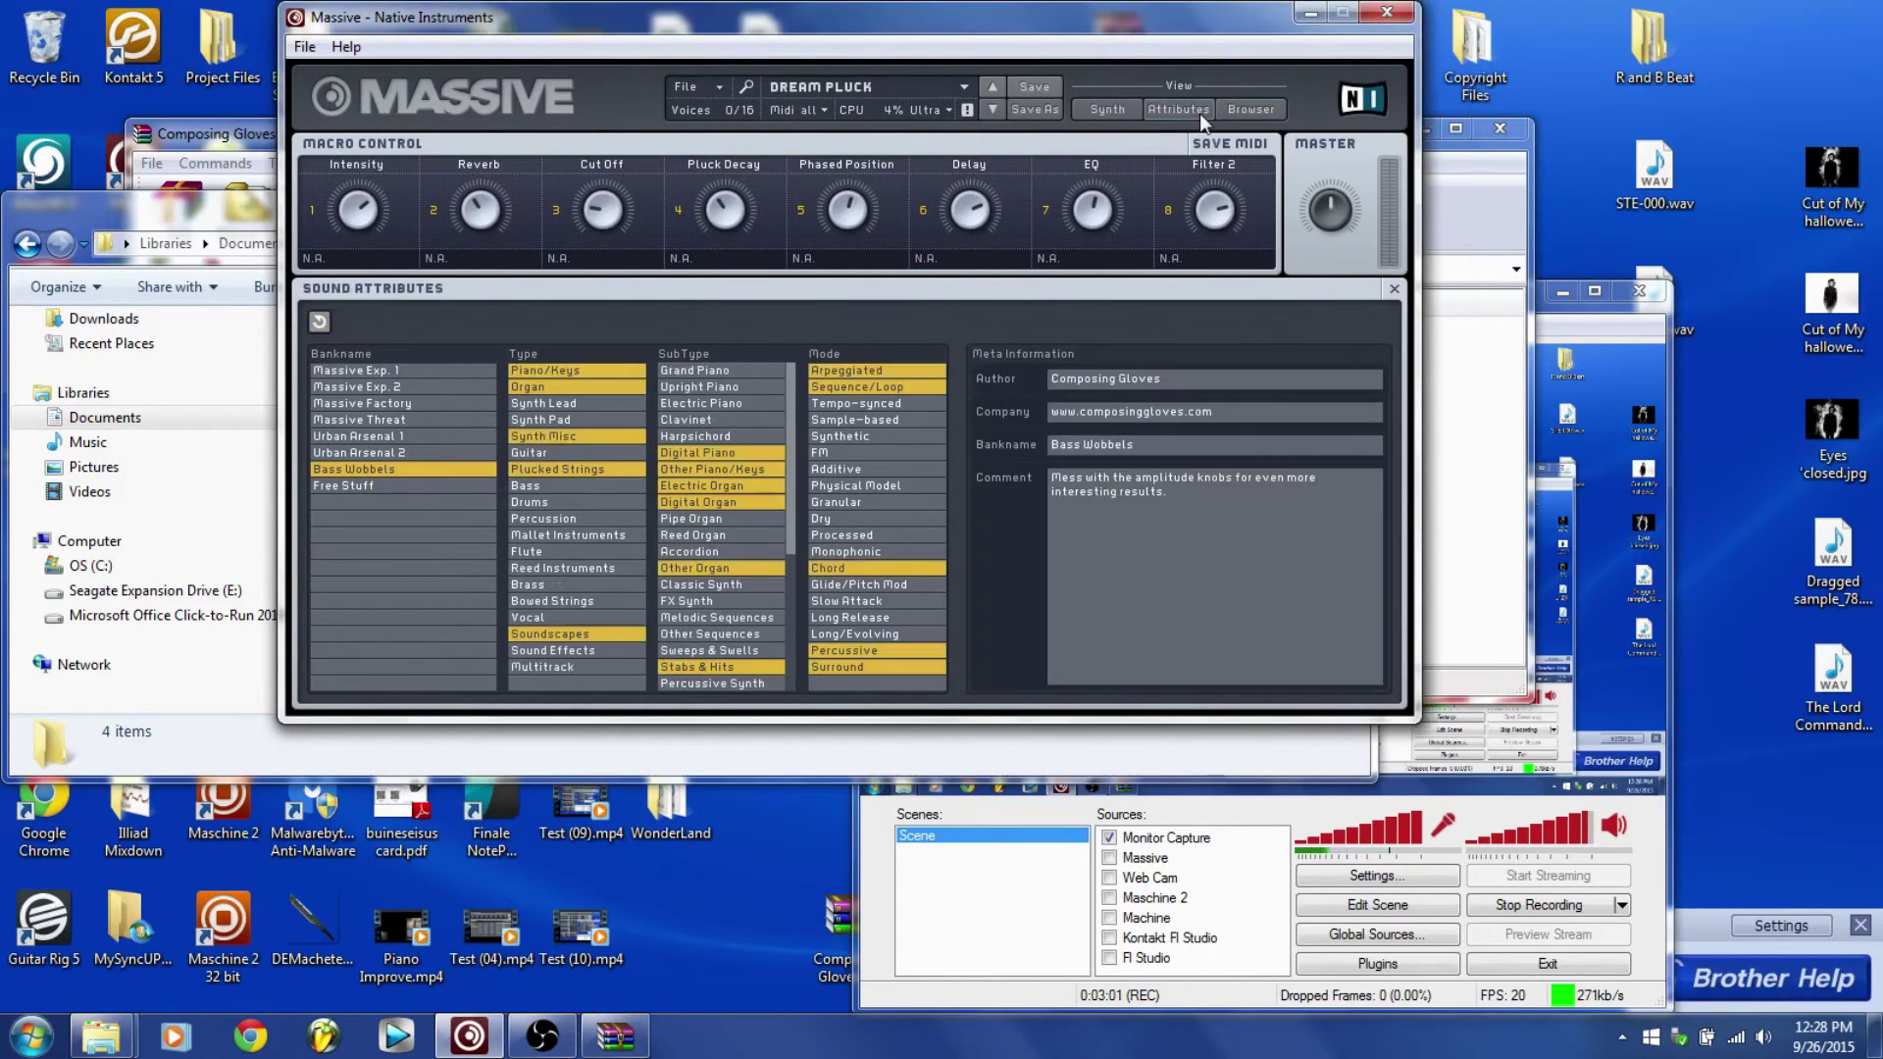